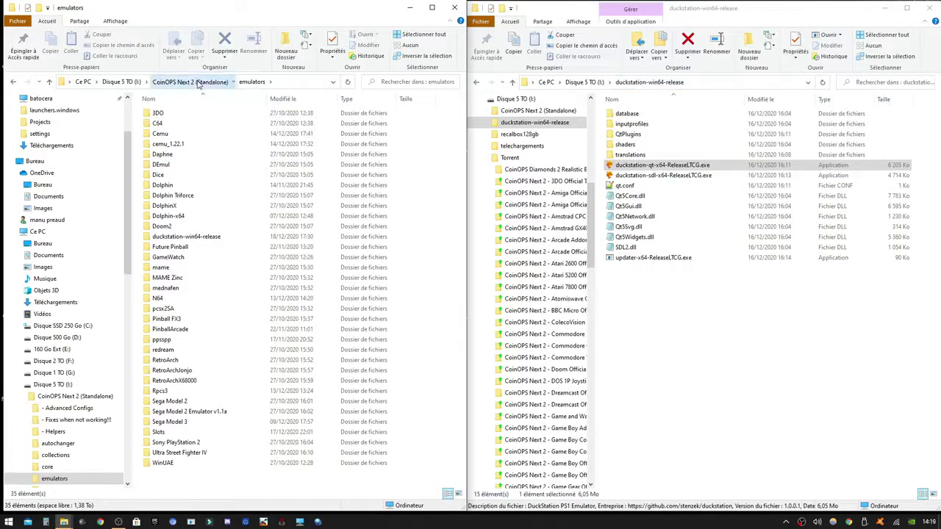
# Locate the duckstation-win64-release folder in the CoinOPS Next 2 emulators folder and at the root of Disque 5 TO (I:).
pyautogui.click(197, 83)
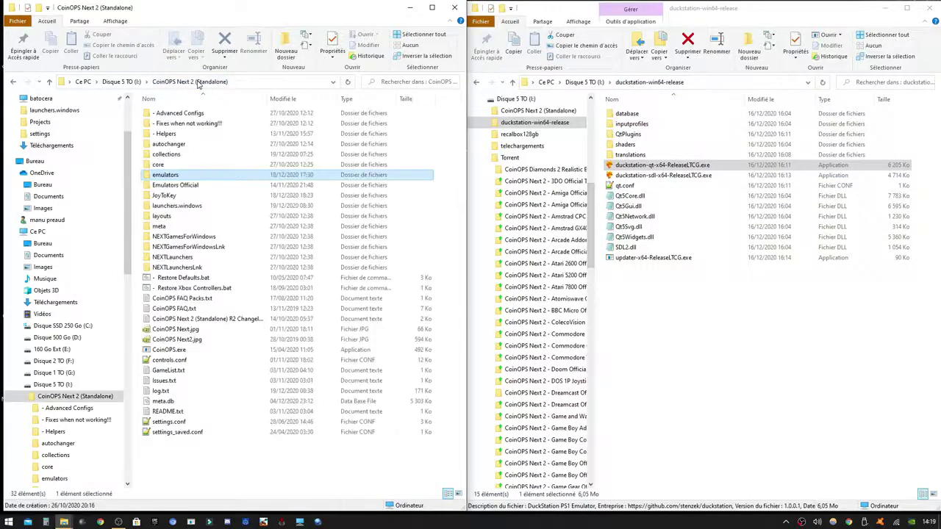
pyautogui.doubleClick(172, 178)
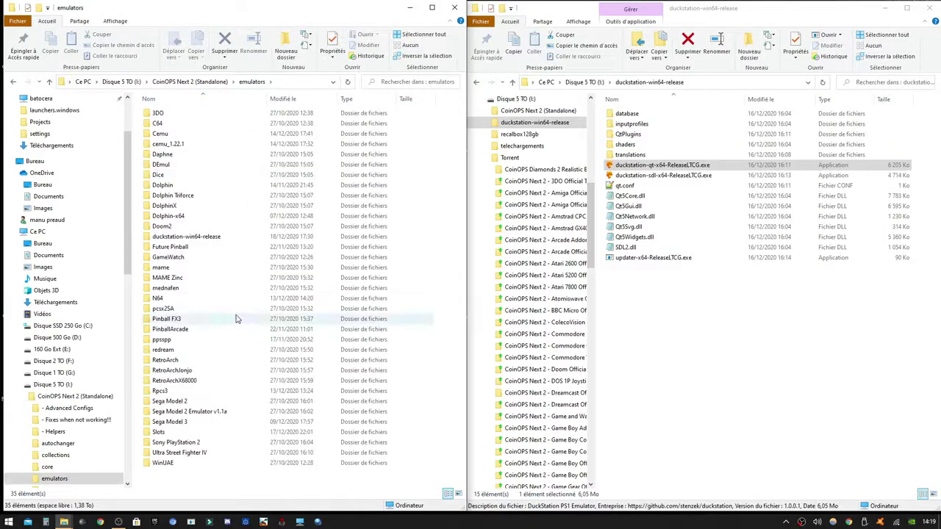
pyautogui.click(216, 237)
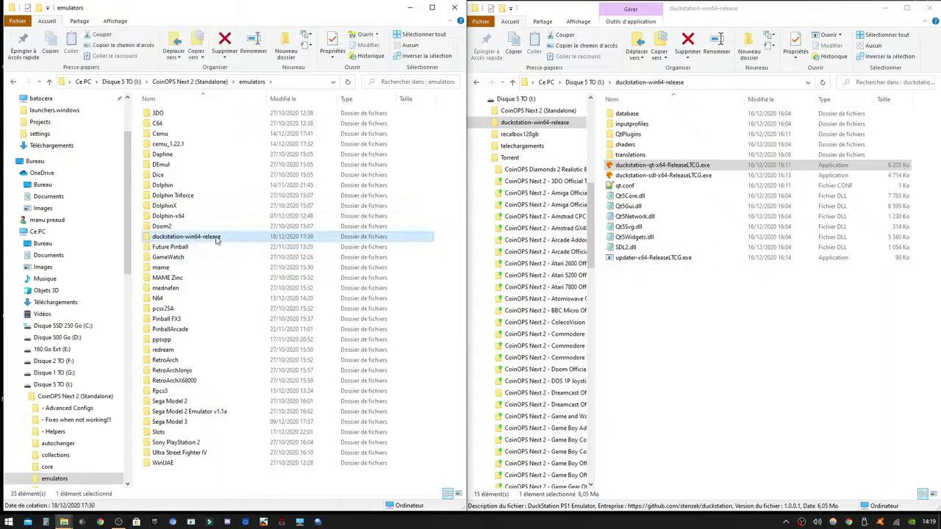
pyautogui.click(605, 82)
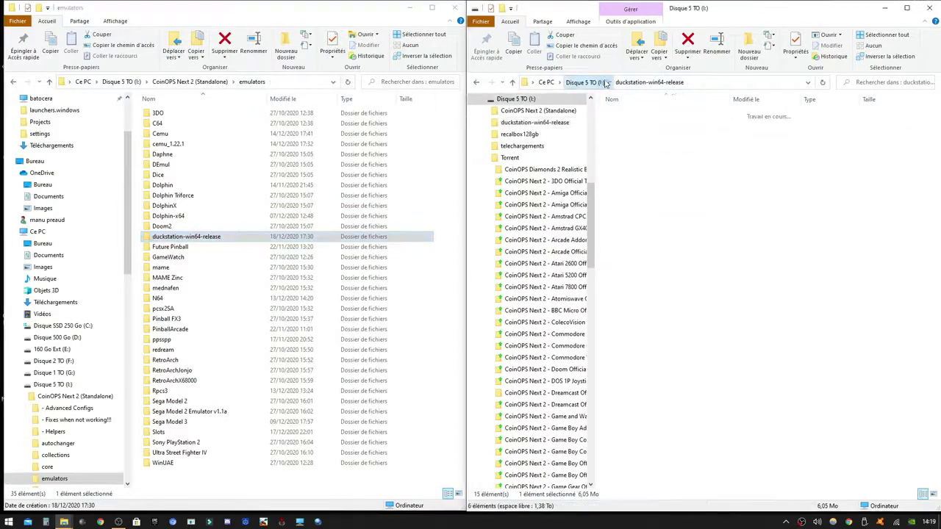
pyautogui.rightClick(630, 124)
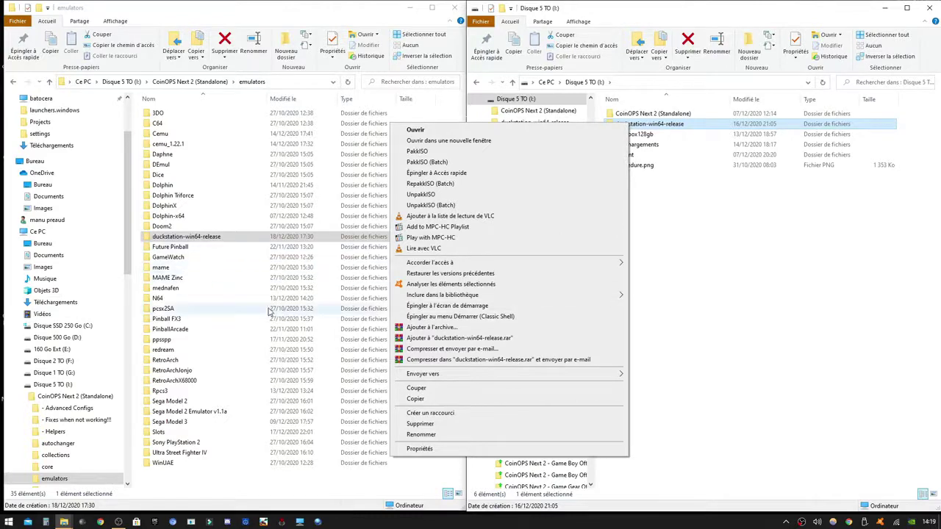
pyautogui.click(752, 280)
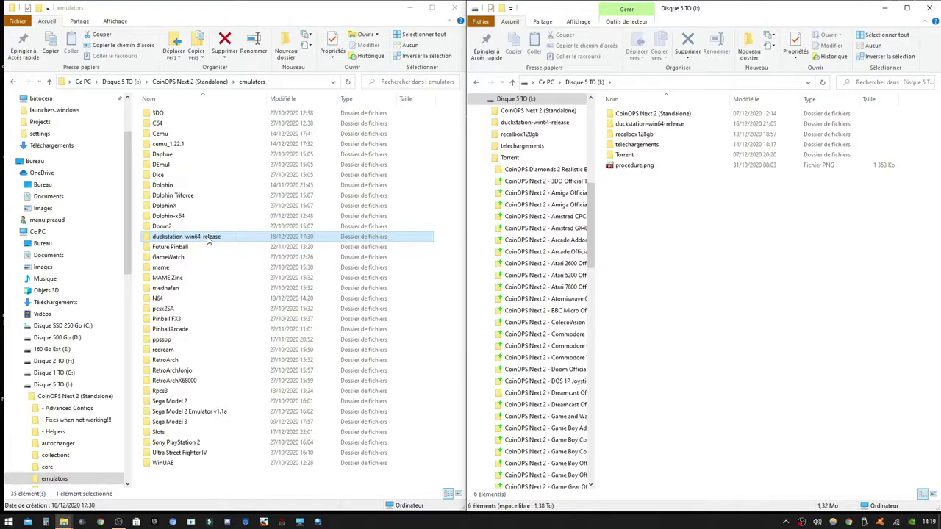
# Open settings.conf from the PlayStation 1 Official folder in collections in Notepad++ to check its launcher name.
pyautogui.click(190, 81)
pyautogui.doubleClick(176, 154)
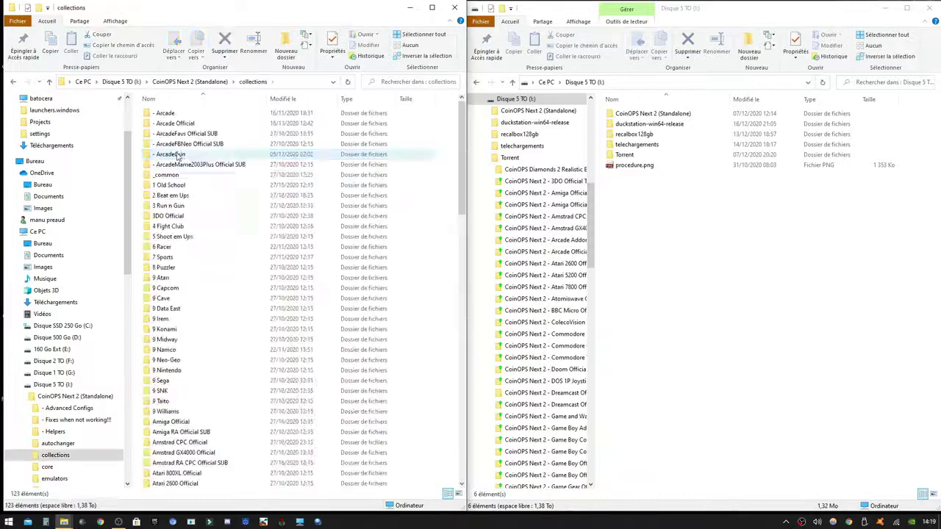
pyautogui.scroll(-16, 215, 241)
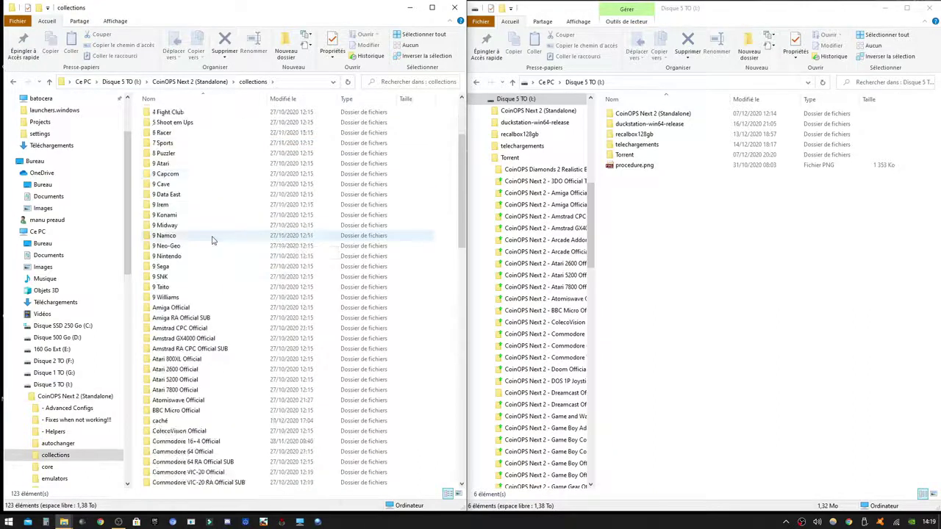
pyautogui.scroll(-10, 213, 239)
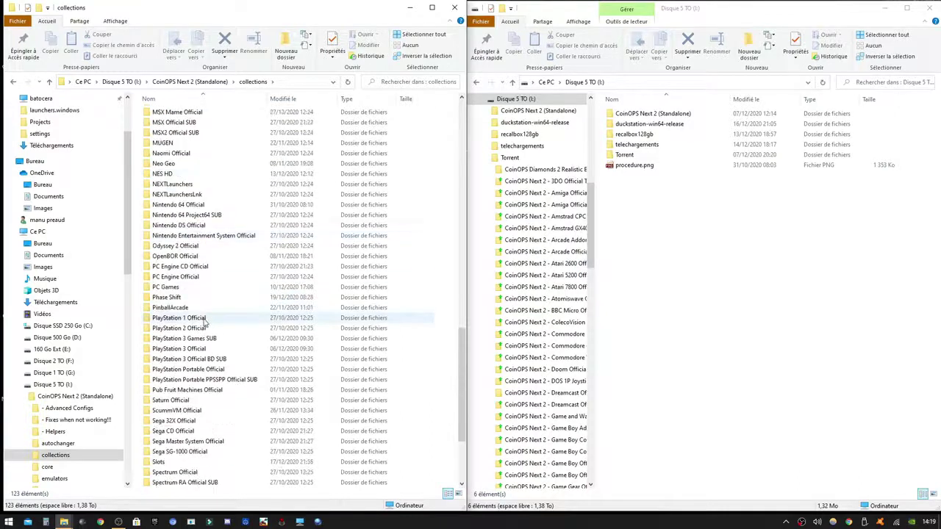
pyautogui.doubleClick(180, 318)
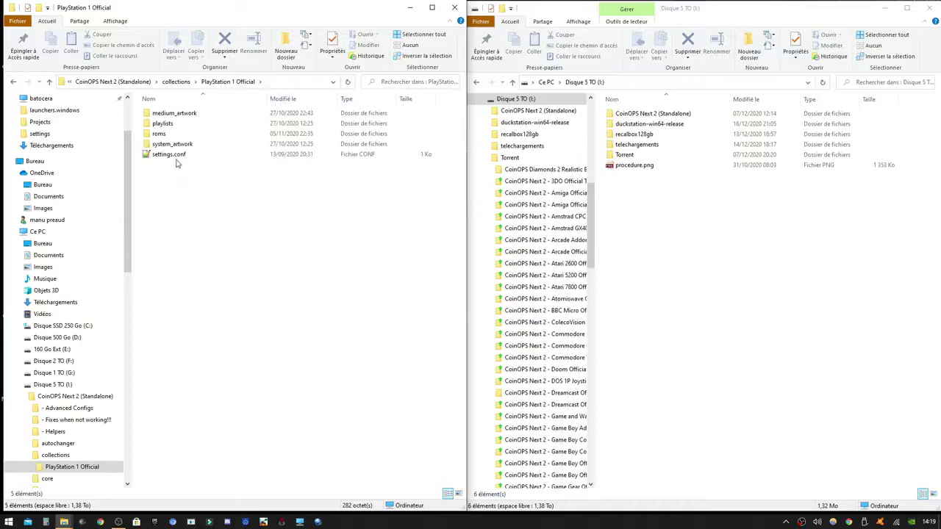
pyautogui.doubleClick(178, 159)
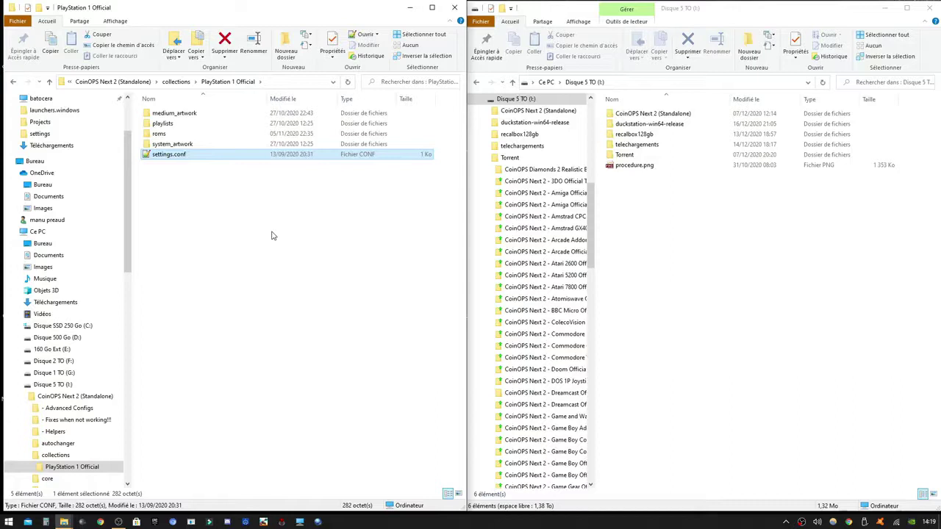
pyautogui.moveTo(664, 77); pyautogui.dragTo(660, 49)
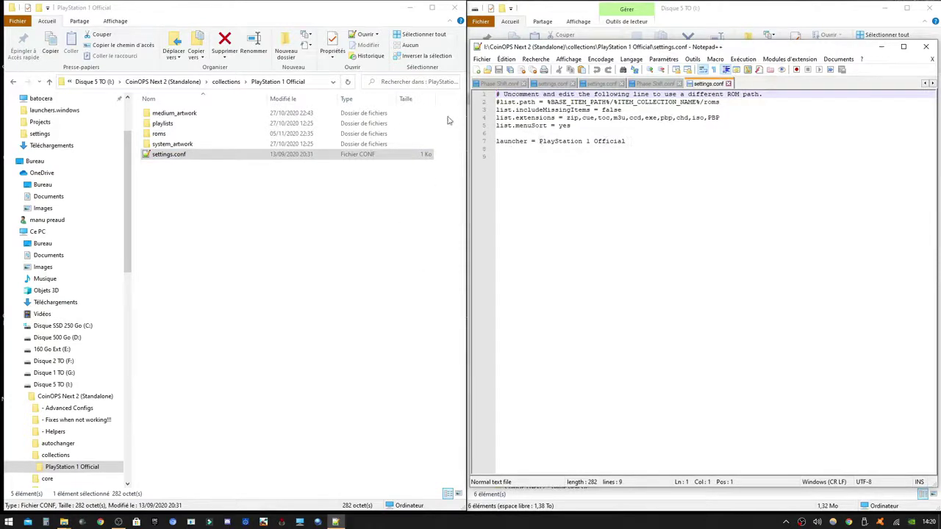
# Open PlayStation 1 Official.conf from the launchers.windows folder and examine its executable and arguments lines.
pyautogui.click(182, 81)
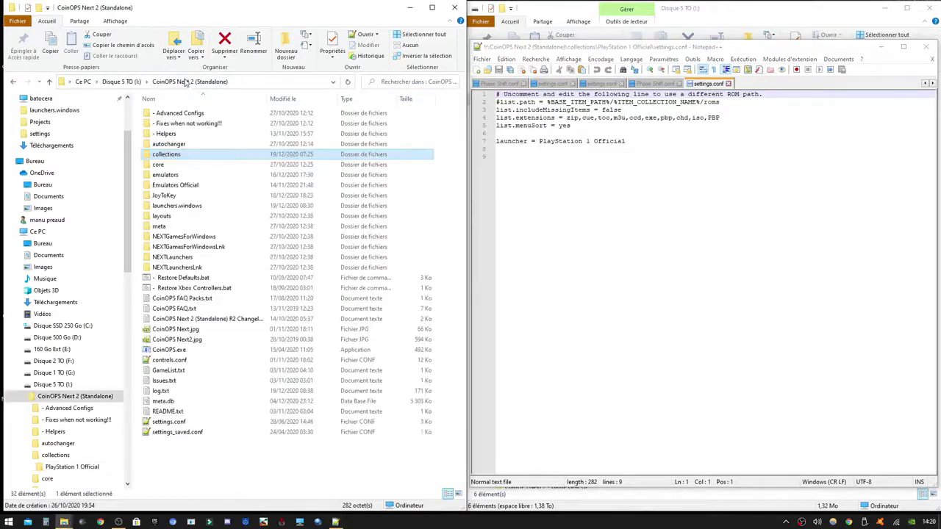
pyautogui.doubleClick(176, 205)
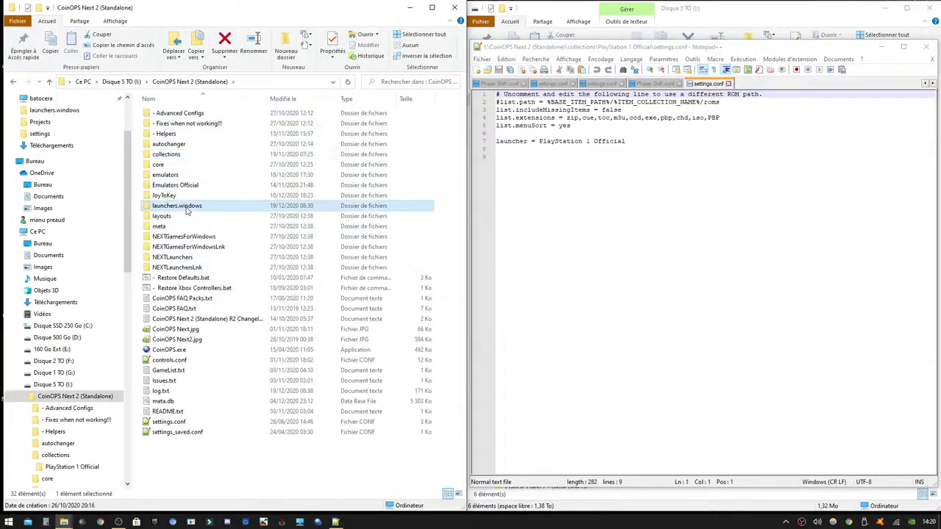
pyautogui.scroll(-20, 280, 351)
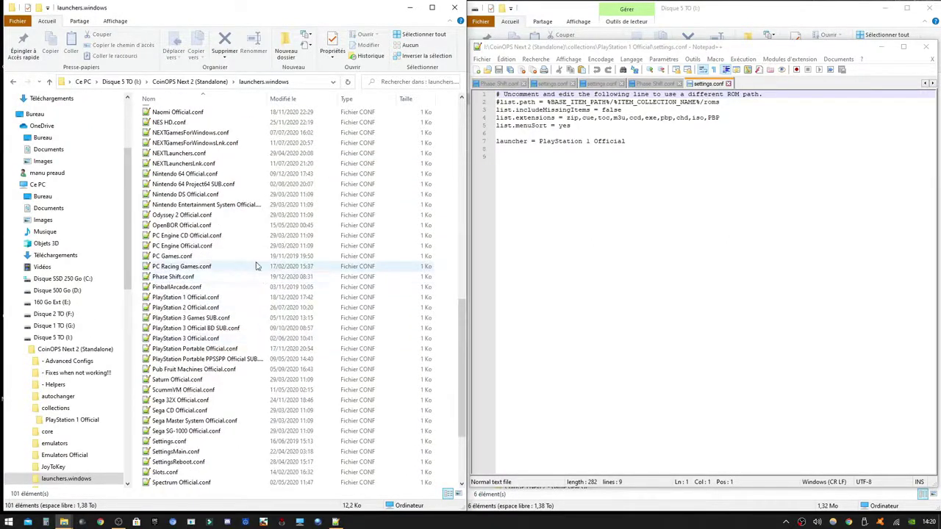
pyautogui.doubleClick(217, 298)
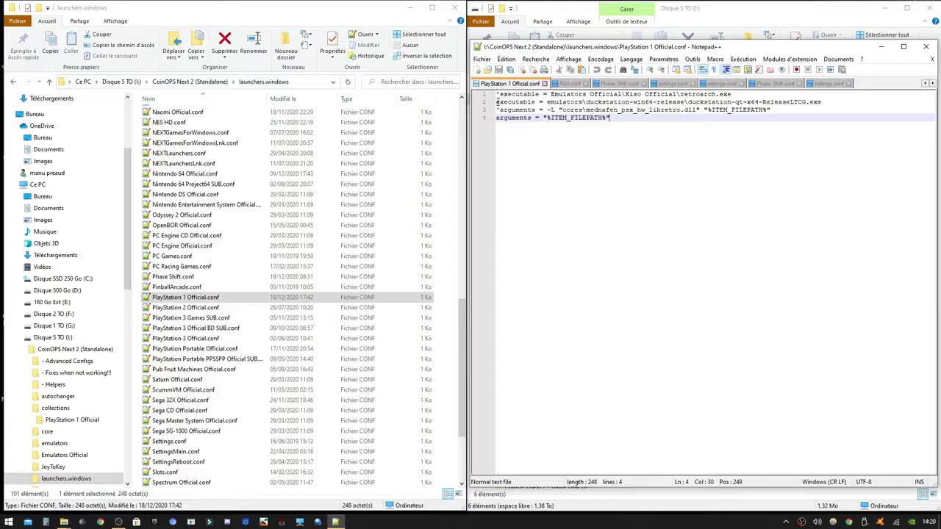
pyautogui.click(497, 103)
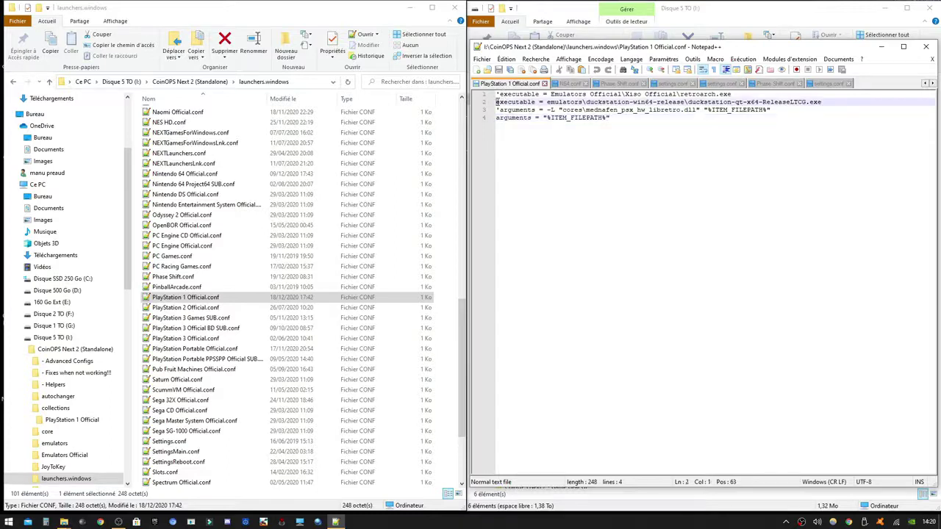
pyautogui.click(519, 144)
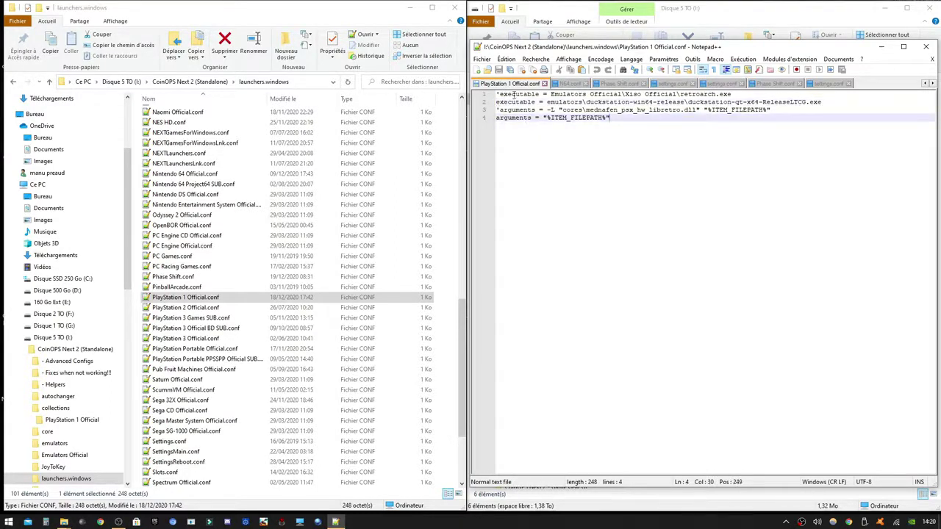
pyautogui.click(499, 95)
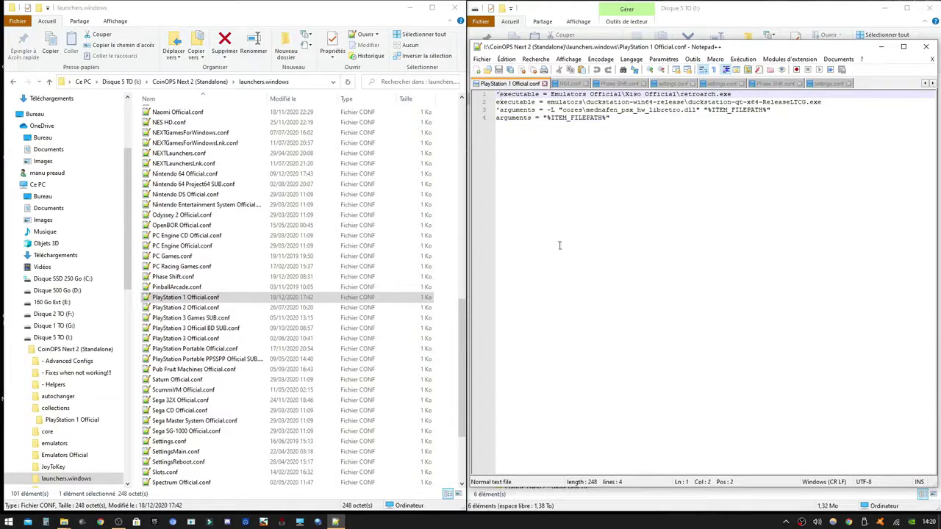
pyautogui.click(552, 187)
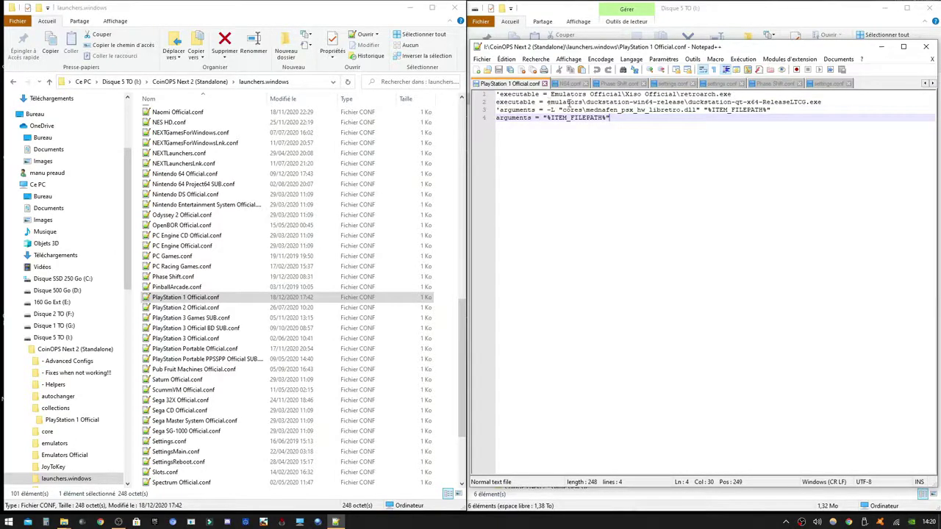
# Open the duckstation-win64-release folder in emulators and compare it with the executable path in the launcher configuration.
pyautogui.click(208, 84)
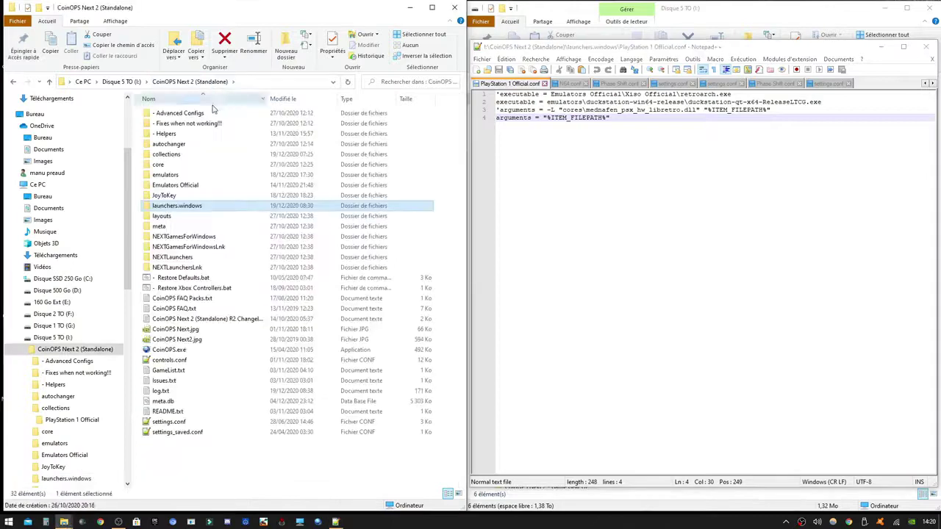
pyautogui.doubleClick(181, 175)
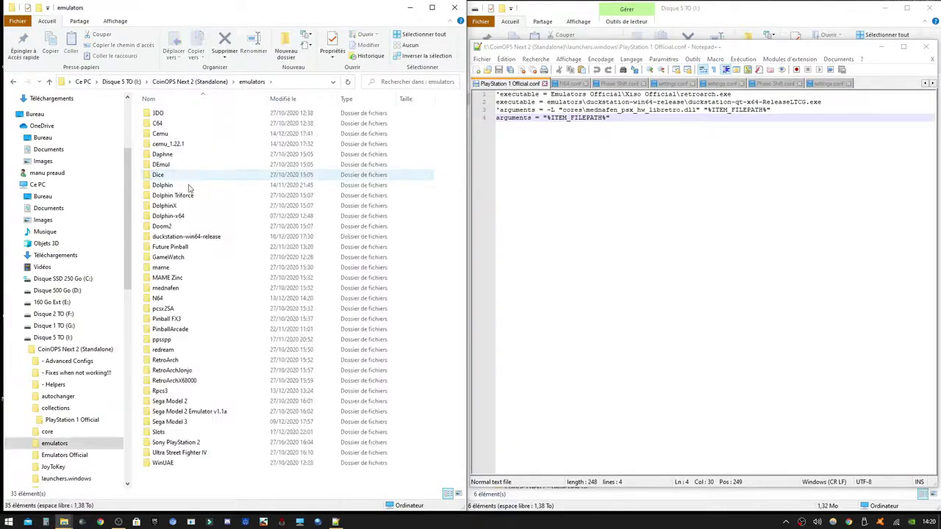
pyautogui.doubleClick(197, 238)
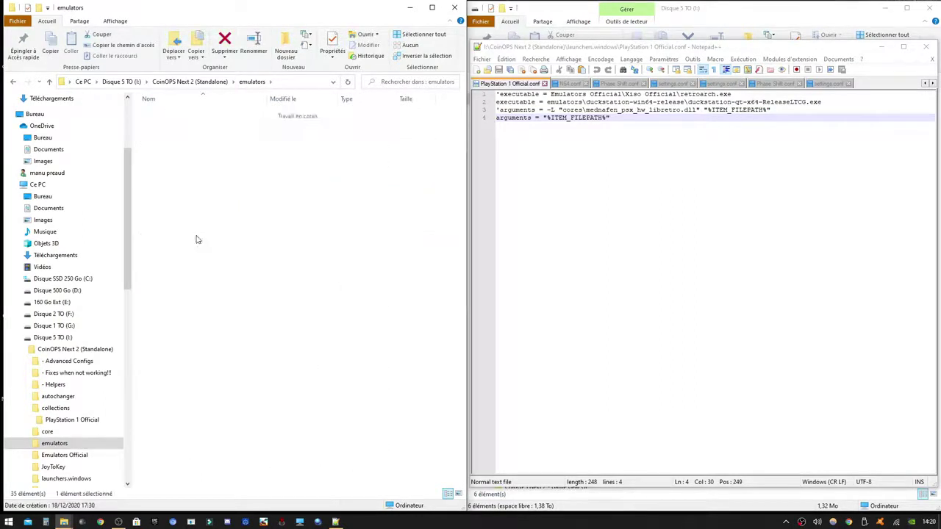
pyautogui.click(588, 101)
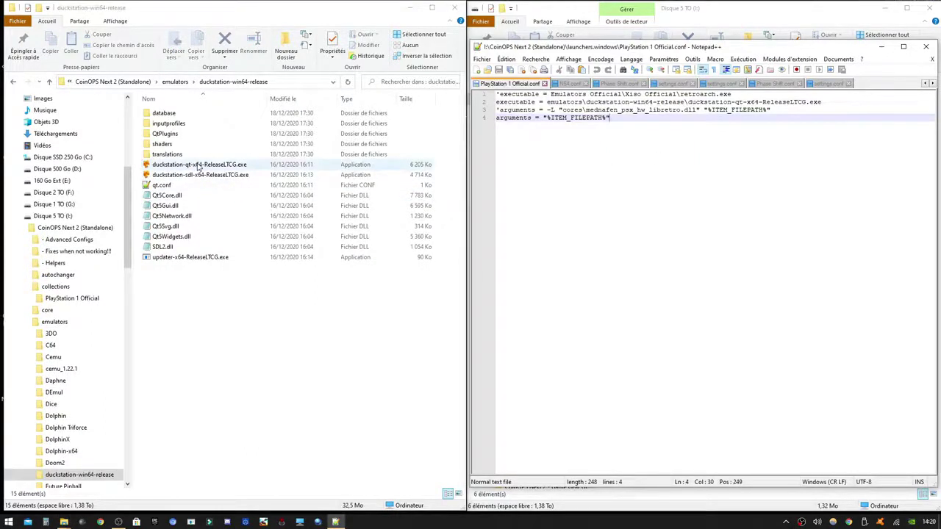
# Launch duckstation-qt-x64-ReleaseLTCG.exe from the duckstation-win64-release folder and enlarge the emulator window.
pyautogui.doubleClick(197, 167)
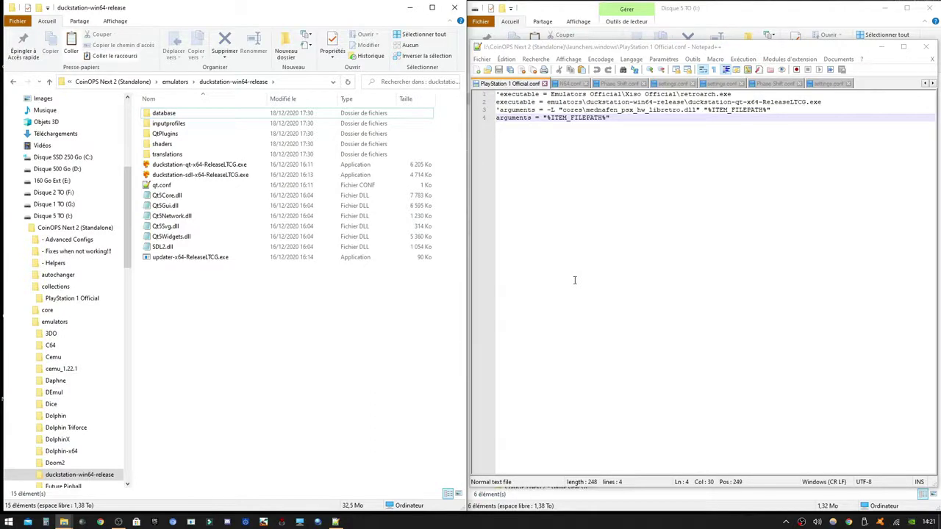
pyautogui.doubleClick(217, 168)
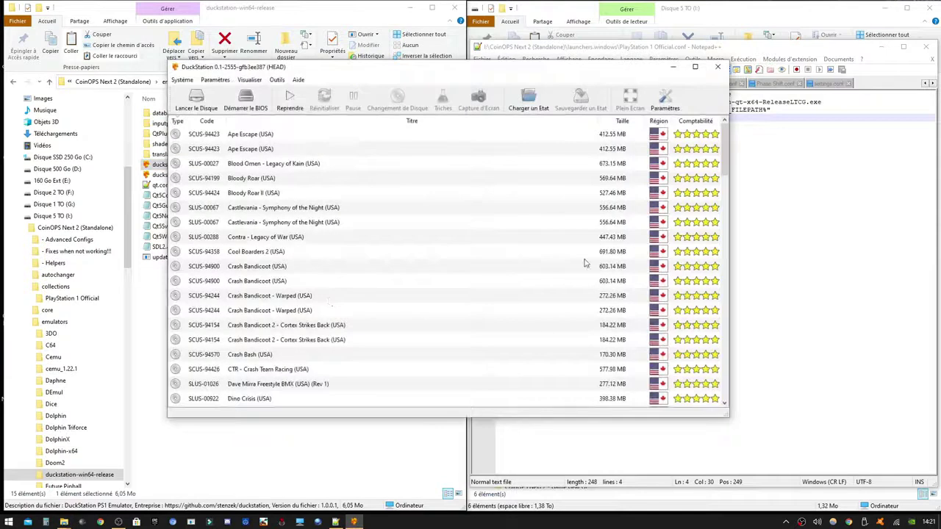
pyautogui.moveTo(726, 416); pyautogui.dragTo(786, 455)
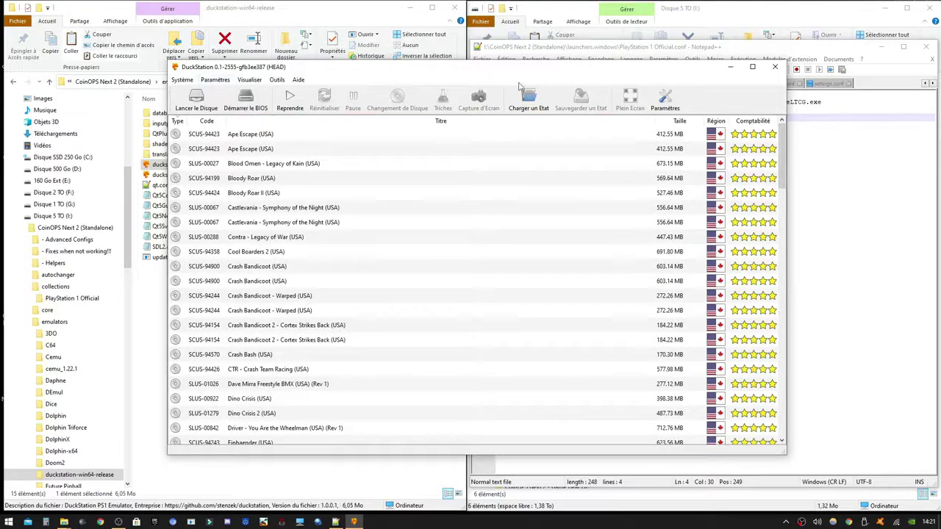
# Open the DuckStation settings and review the general, BIOS, console and game list options.
pyautogui.click(666, 101)
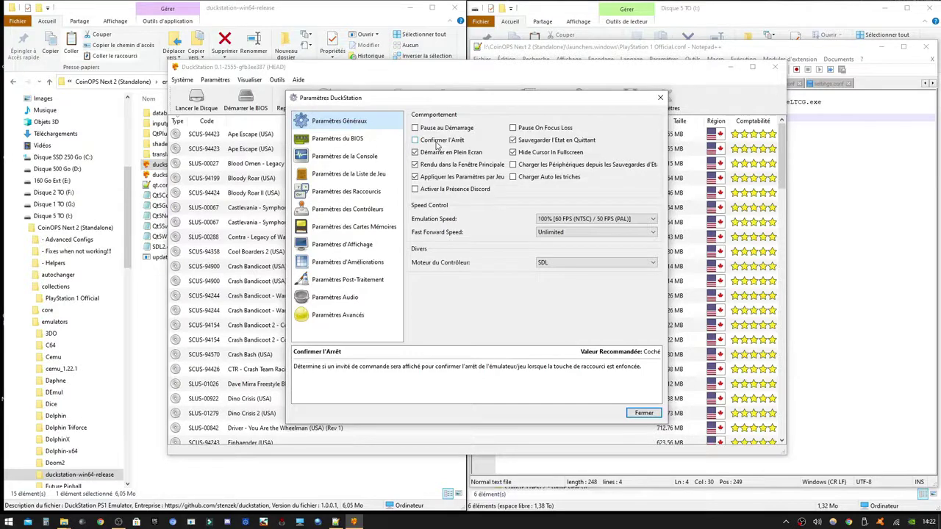
pyautogui.click(358, 143)
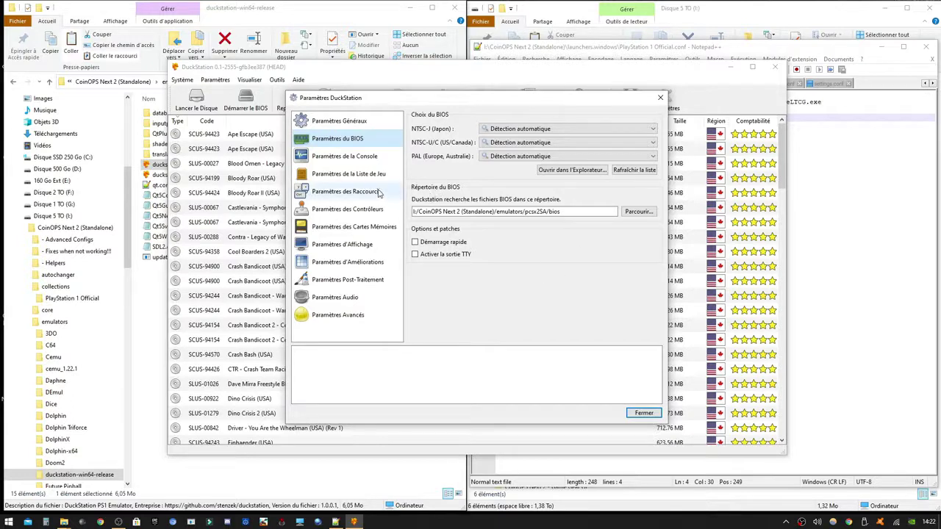
pyautogui.click(343, 157)
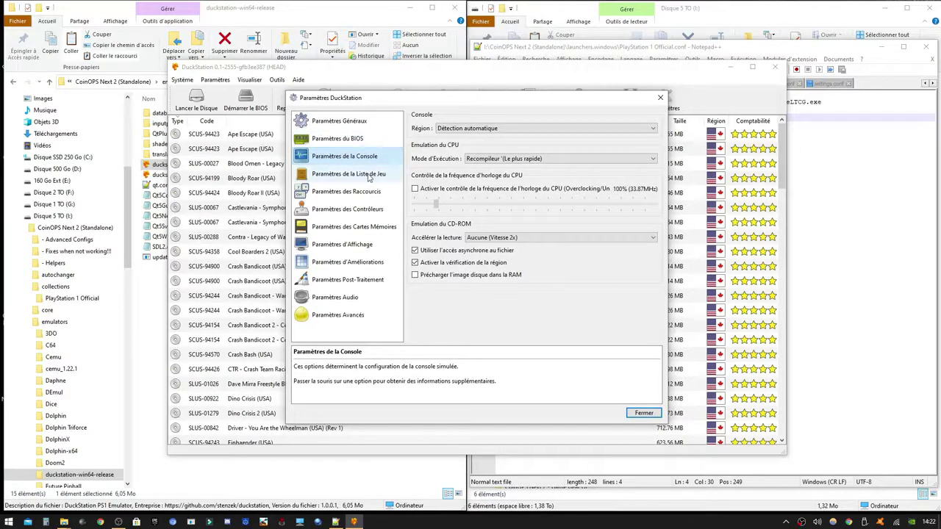
pyautogui.click(369, 177)
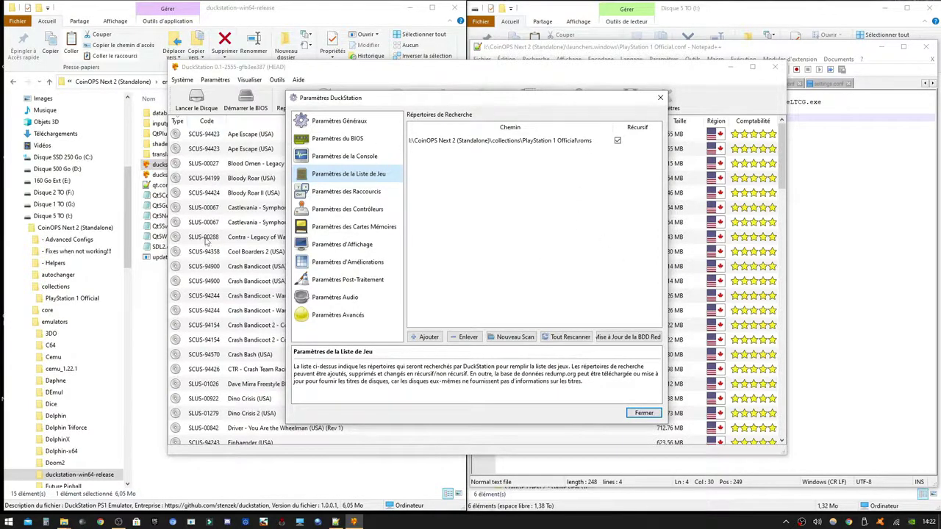
# Assign Controller1/Button4 to the Eteindre le Système shortcut in the shortcut settings.
pyautogui.click(375, 194)
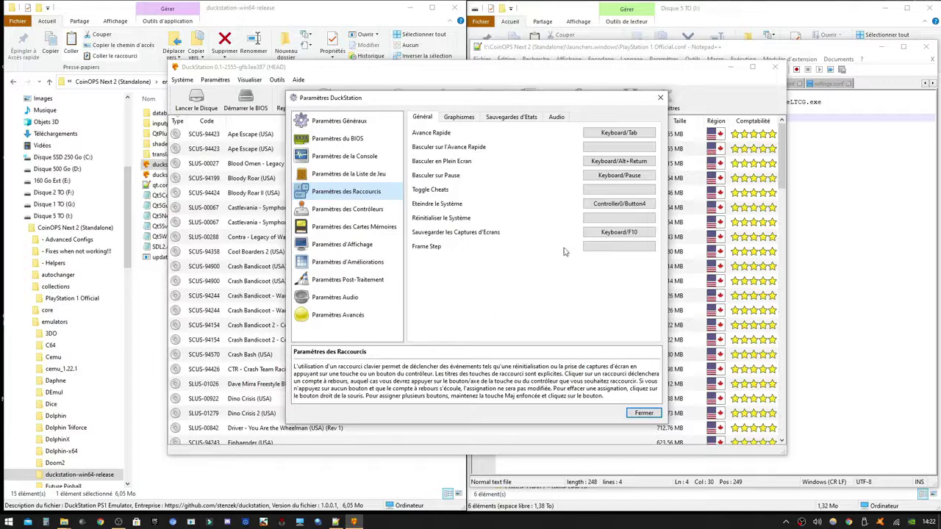
pyautogui.click(612, 204)
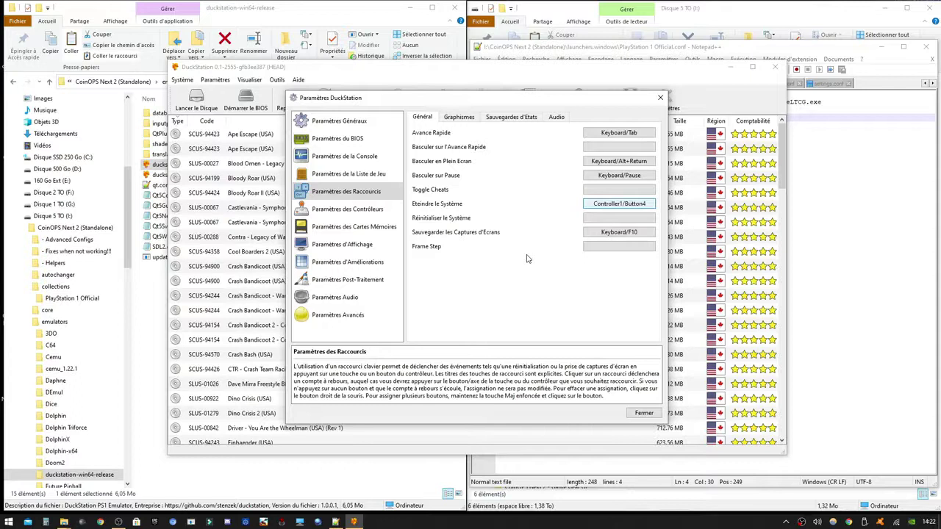
# Review the Port 1 controller assignments, the loadable controller profiles and the memory card settings.
pyautogui.click(360, 211)
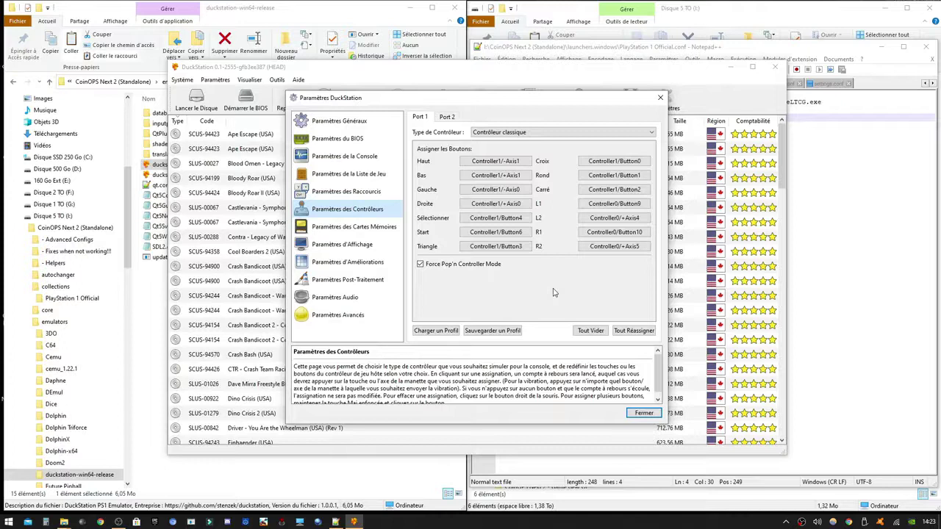
pyautogui.click(444, 333)
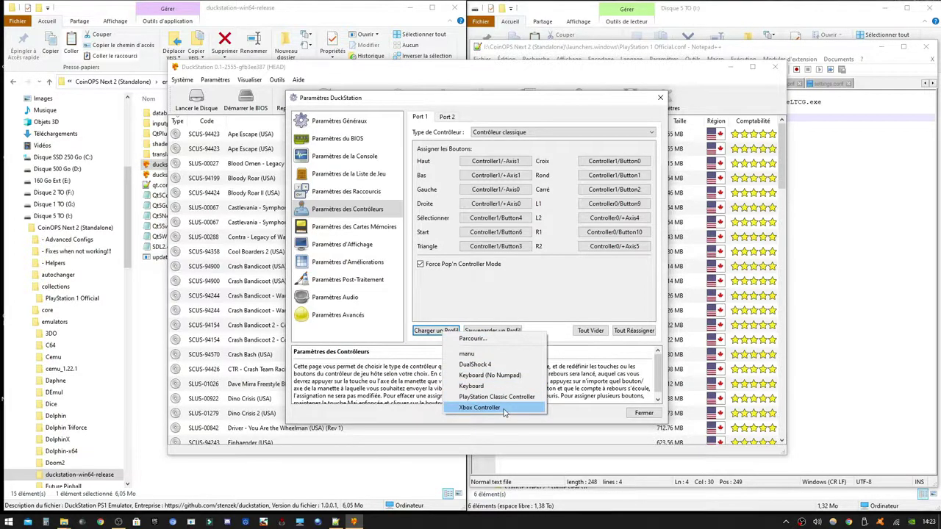
pyautogui.click(359, 228)
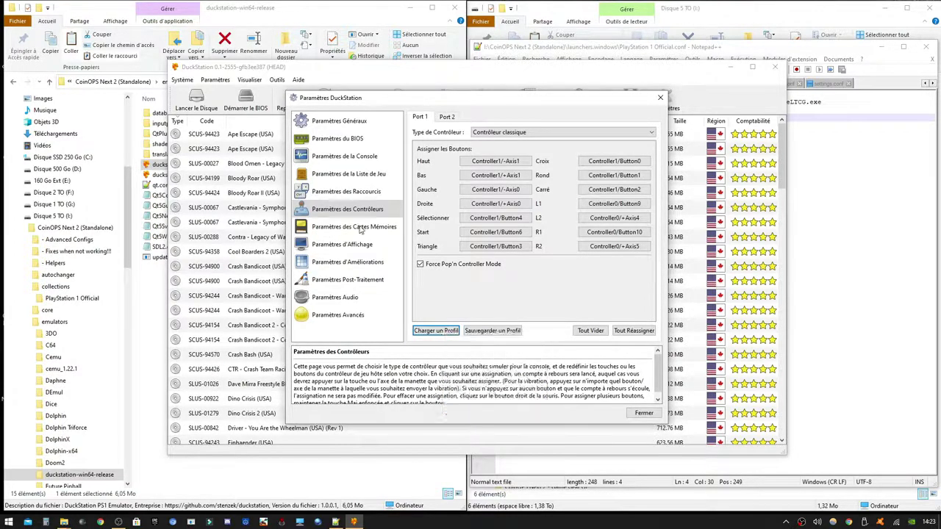
pyautogui.click(361, 230)
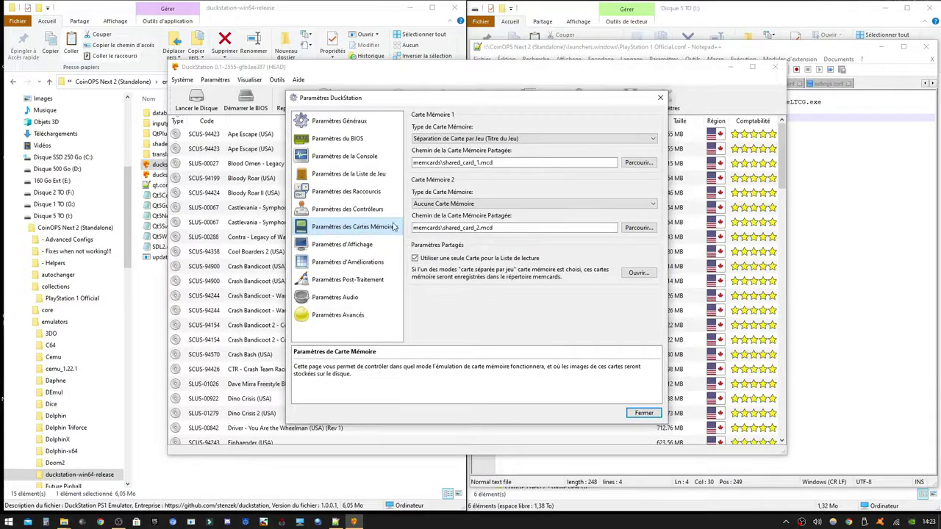
# Set the renderer to Matériel (Vulkan) with the GeForce GT 730 adapter in the display settings.
pyautogui.click(344, 245)
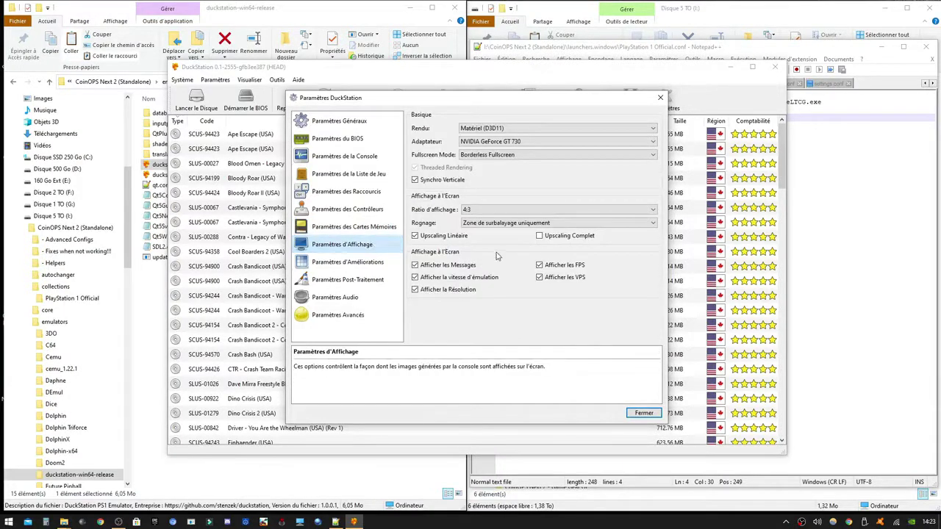
pyautogui.click(576, 130)
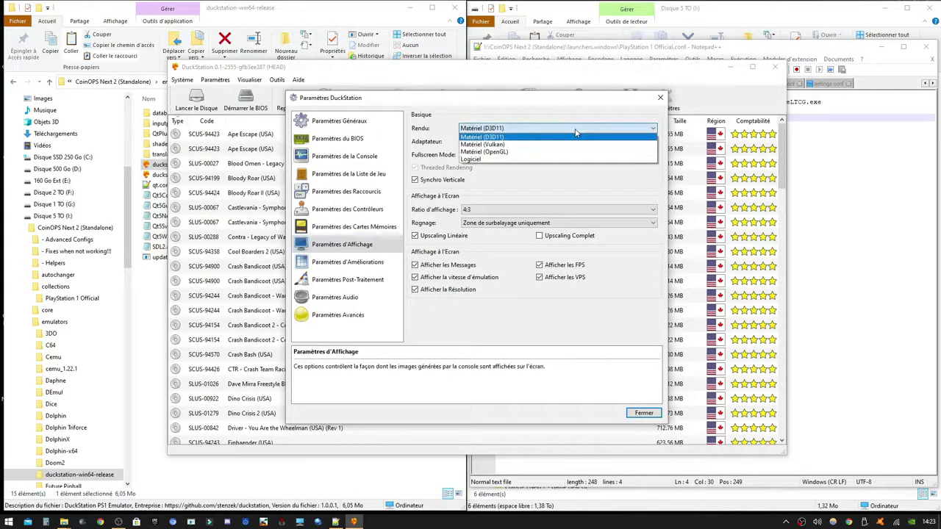
pyautogui.click(547, 137)
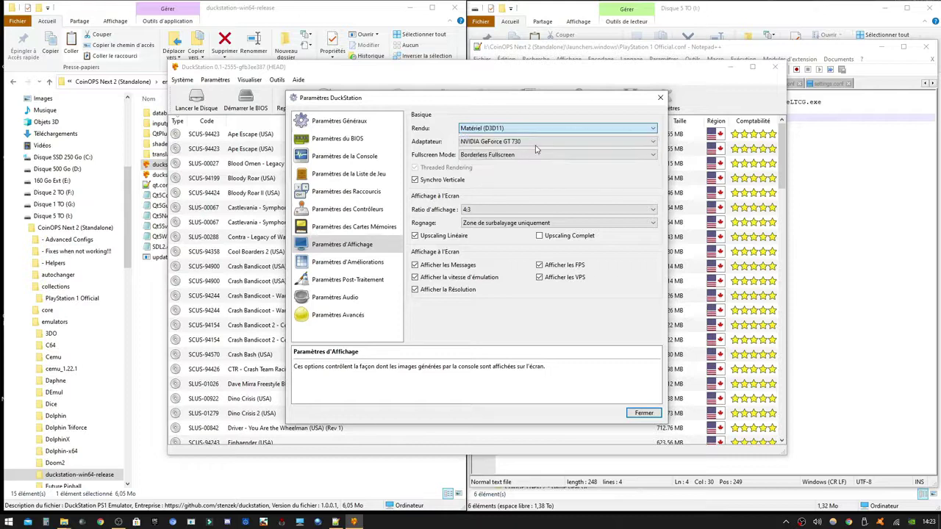
pyautogui.click(547, 142)
pyautogui.click(509, 156)
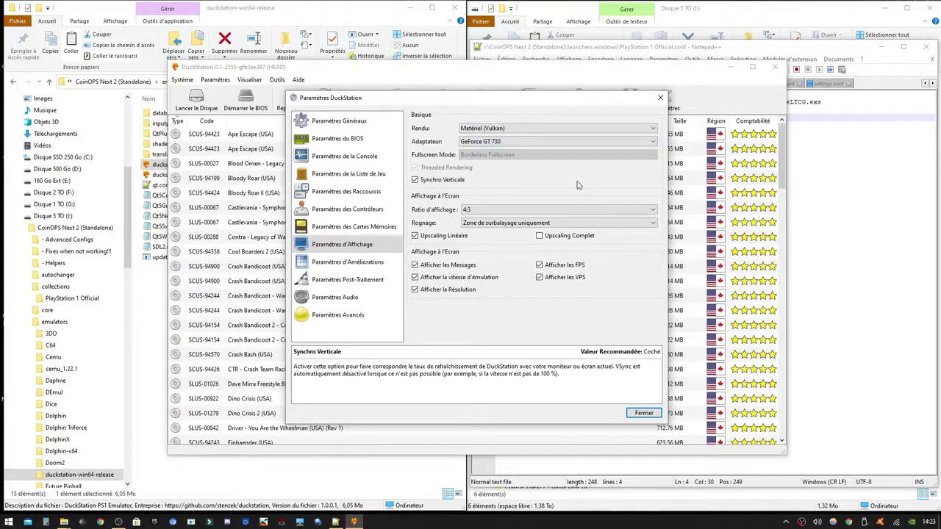
# Select 5x (pour le 1080p) as internal resolution scale and 2x MSAA as multisample antialiasing in the enhancement settings.
pyautogui.click(377, 264)
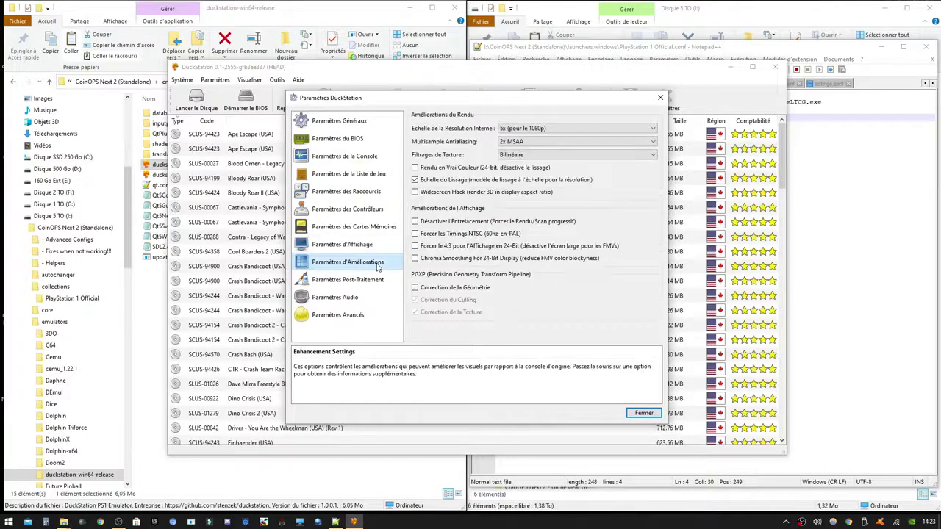
pyautogui.click(652, 128)
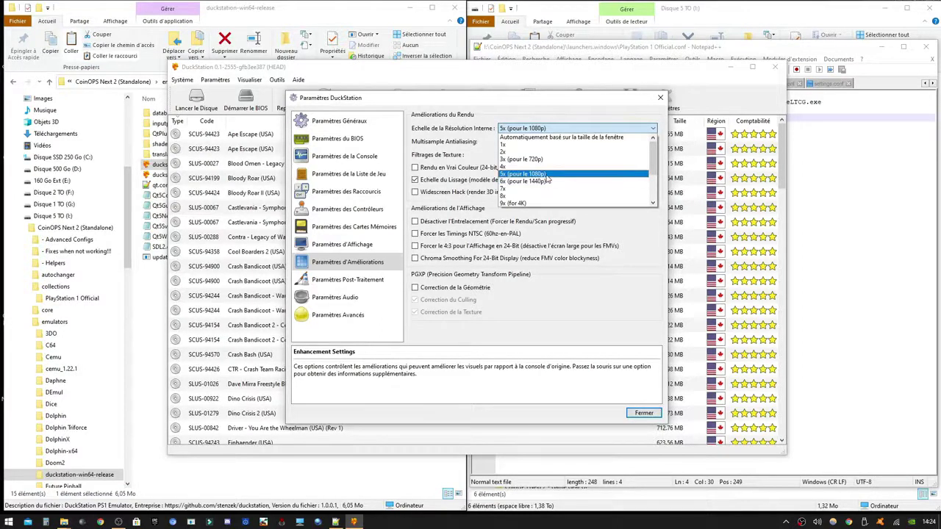
pyautogui.click(596, 173)
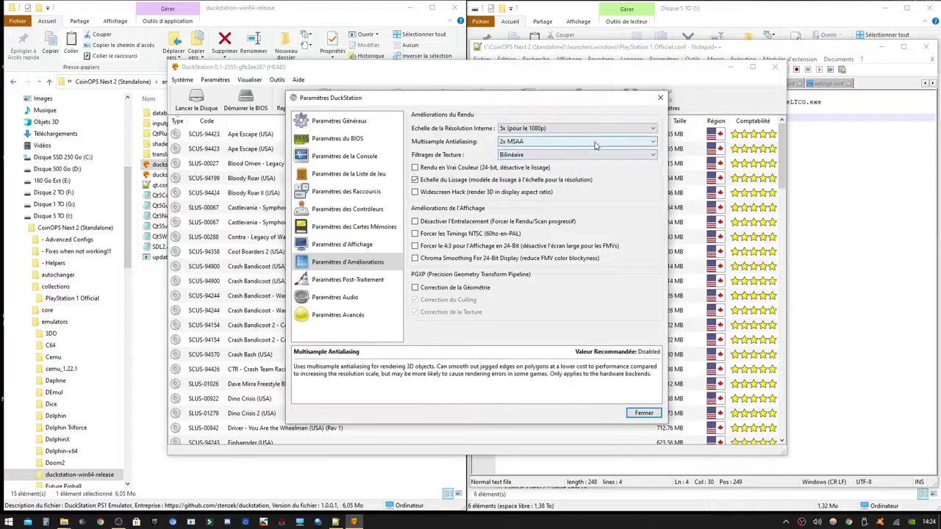
pyautogui.click(596, 143)
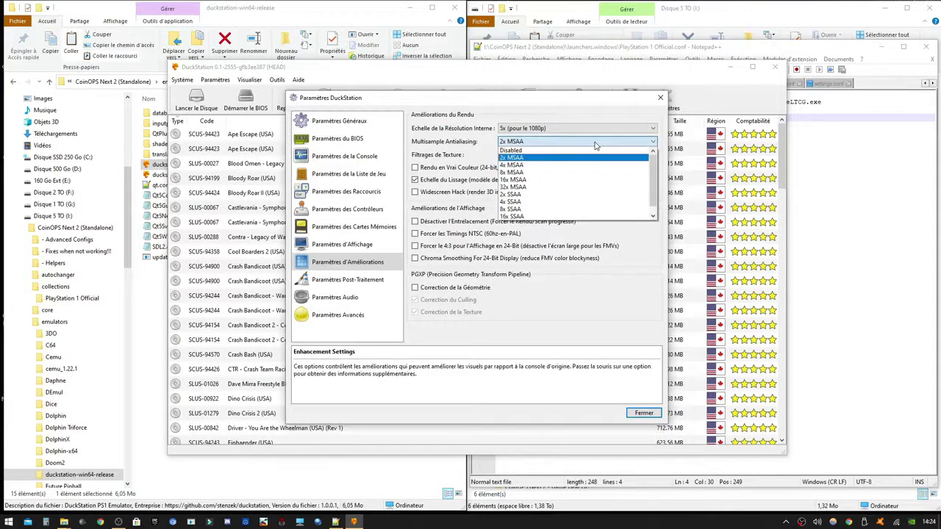
pyautogui.click(524, 159)
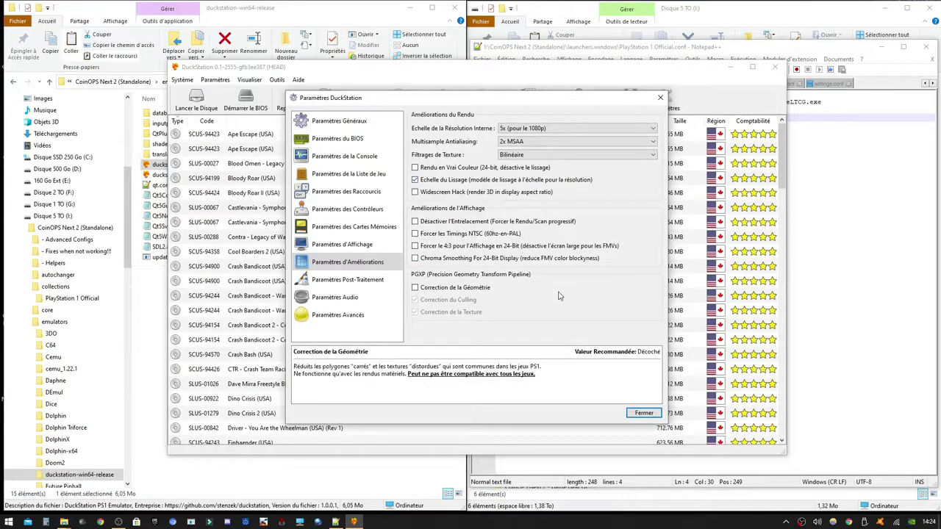
# Review the post-processing, audio and advanced settings and close the settings window.
pyautogui.click(393, 281)
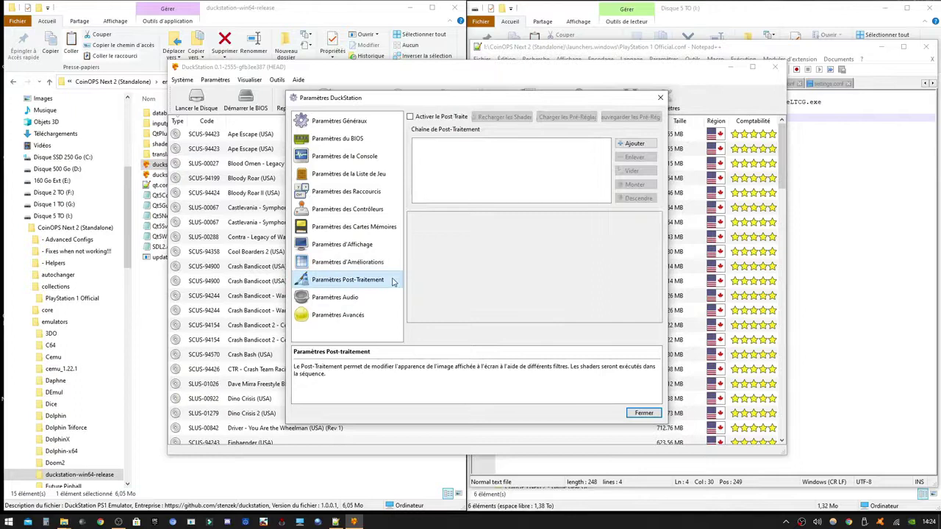
pyautogui.click(348, 300)
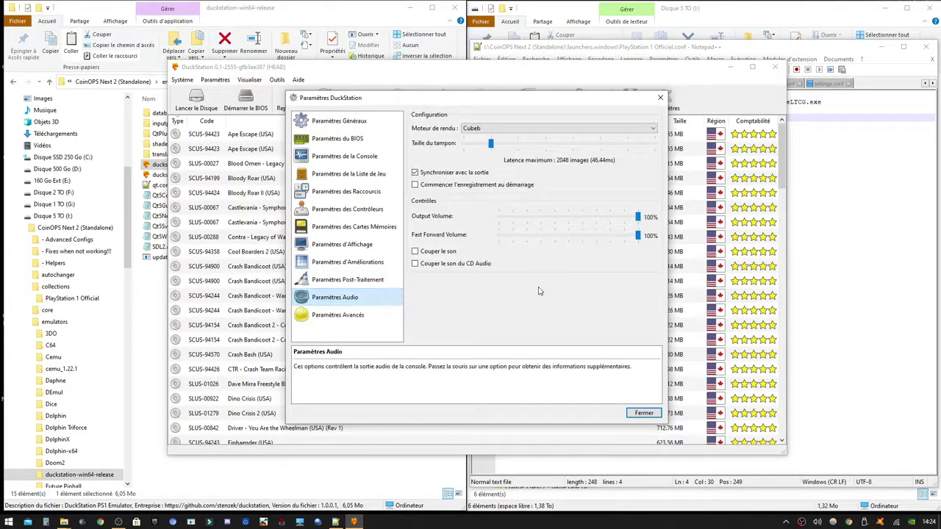
pyautogui.click(372, 315)
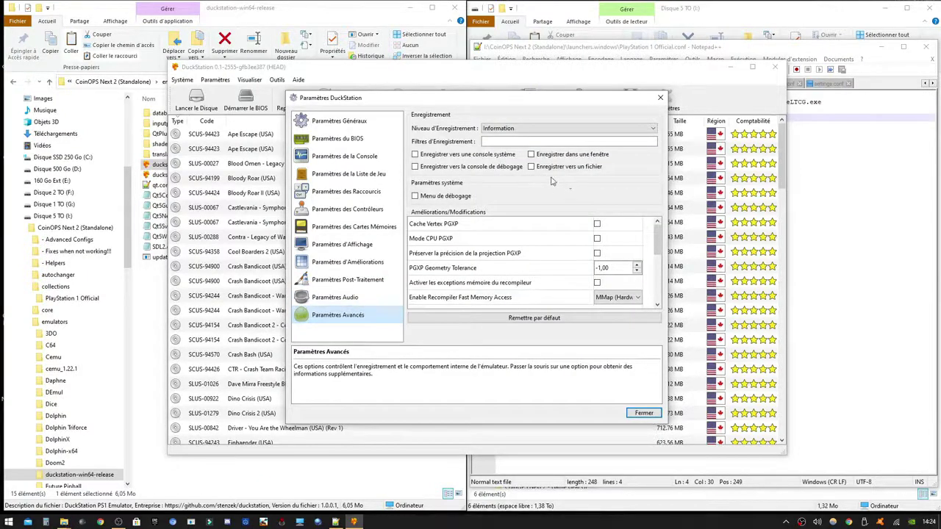
pyautogui.click(643, 413)
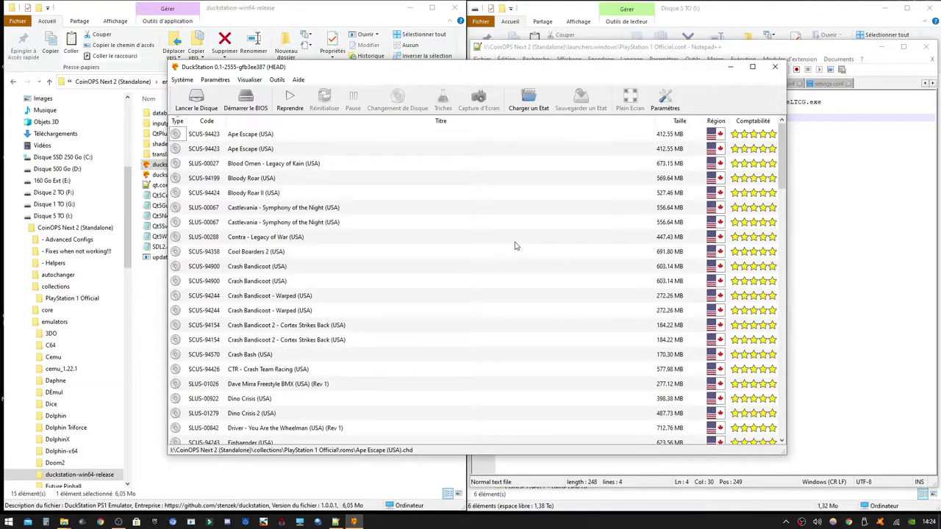
# Look through the detected PlayStation game list and close DuckStation.
pyautogui.click(286, 399)
pyautogui.scroll(-3, 348, 310)
pyautogui.scroll(-2, 348, 310)
pyautogui.scroll(5, 348, 309)
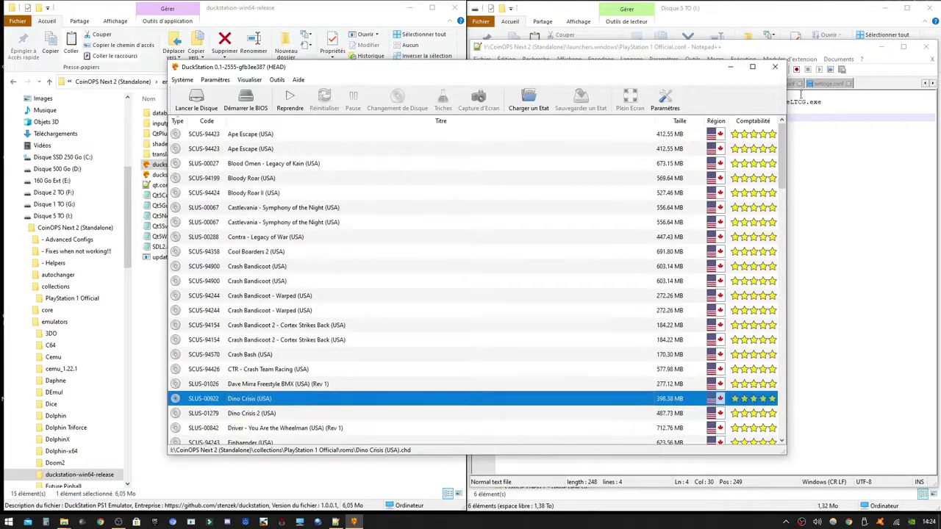
pyautogui.click(775, 68)
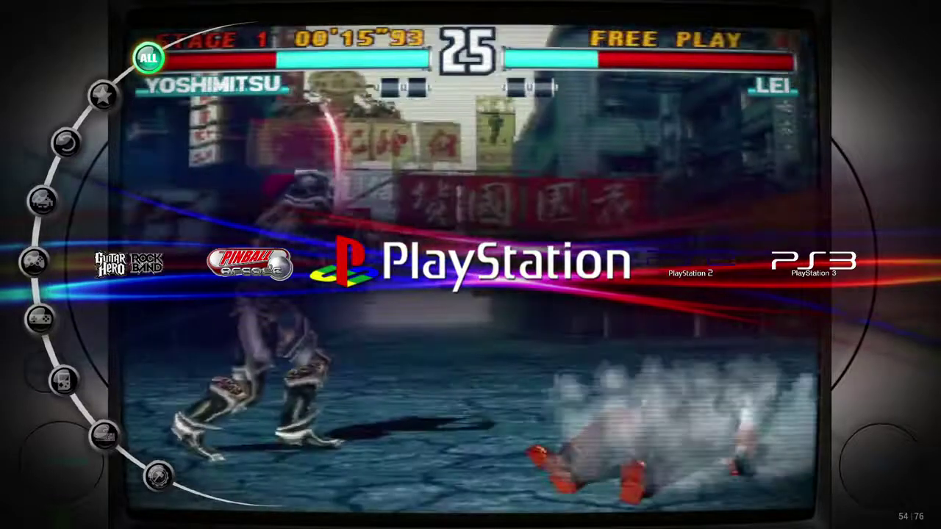
# Switch to CoinOPS Next 2, open the PlayStation collection and launch Gran Turismo from its game list.
pyautogui.press('Return')
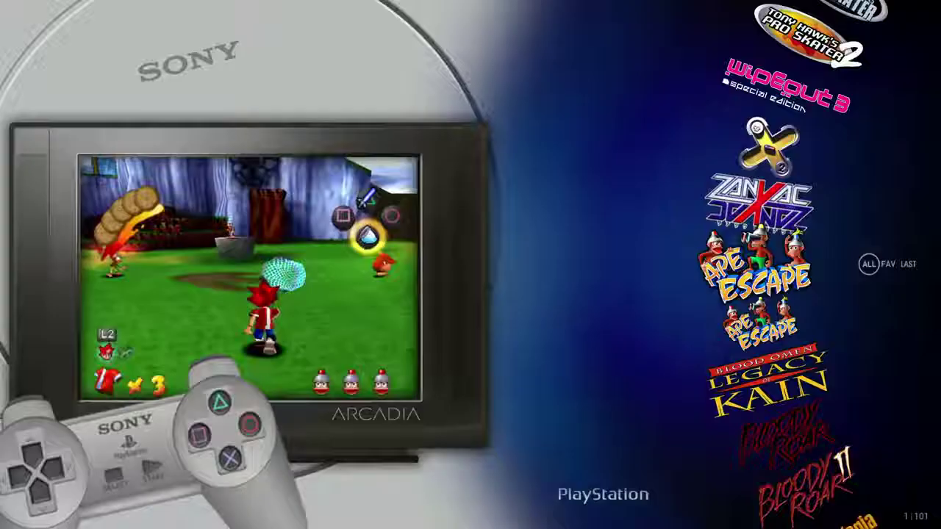
pyautogui.press('Down')
pyautogui.press('Down')
pyautogui.press('Down')
pyautogui.press('Down')
pyautogui.press('Down')
pyautogui.press('Down')
pyautogui.press('Down')
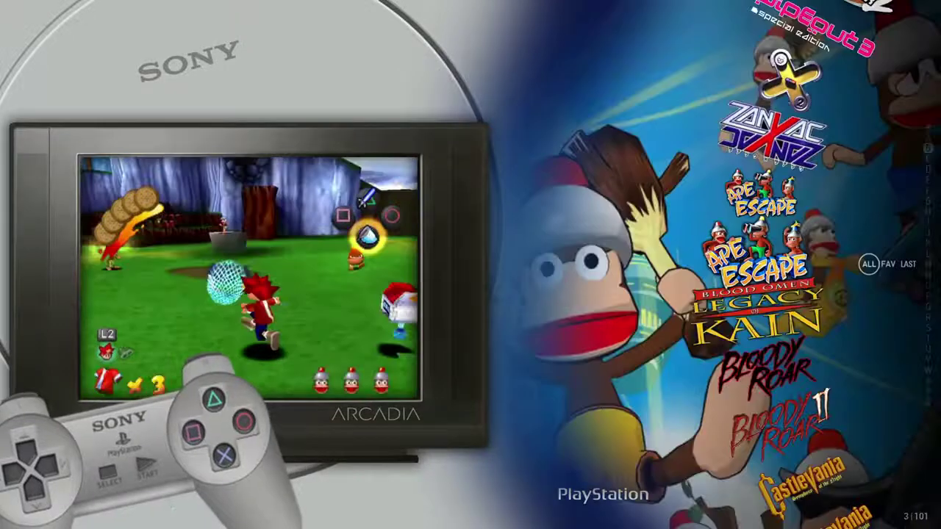
pyautogui.press('Down')
pyautogui.press('Down')
pyautogui.press('Down')
pyautogui.press('Down')
pyautogui.press('Down')
pyautogui.press('Down')
pyautogui.press('Down')
pyautogui.press('Down')
pyautogui.press('Down')
pyautogui.press('Down')
pyautogui.press('Down')
pyautogui.press('Down')
pyautogui.press('Down')
pyautogui.press('Down')
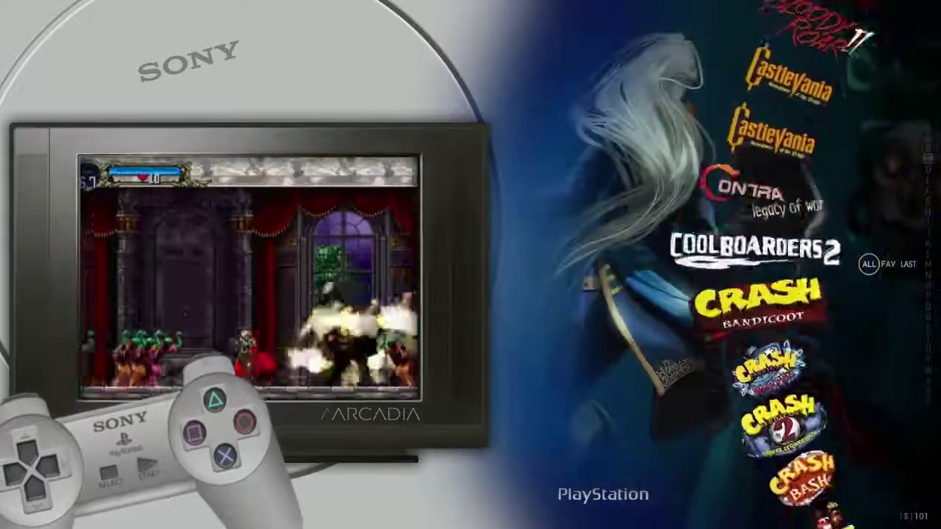
pyautogui.press('Down')
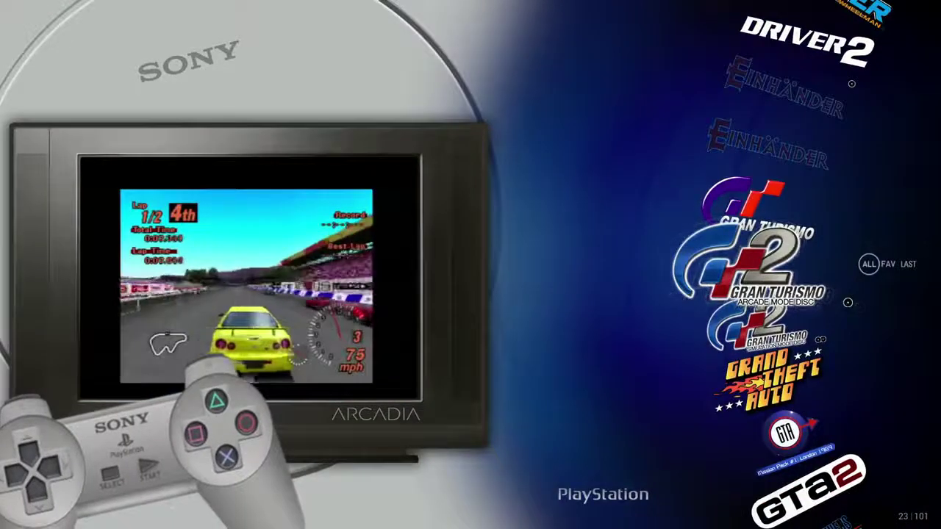
pyautogui.press('Up')
pyautogui.press('Return')
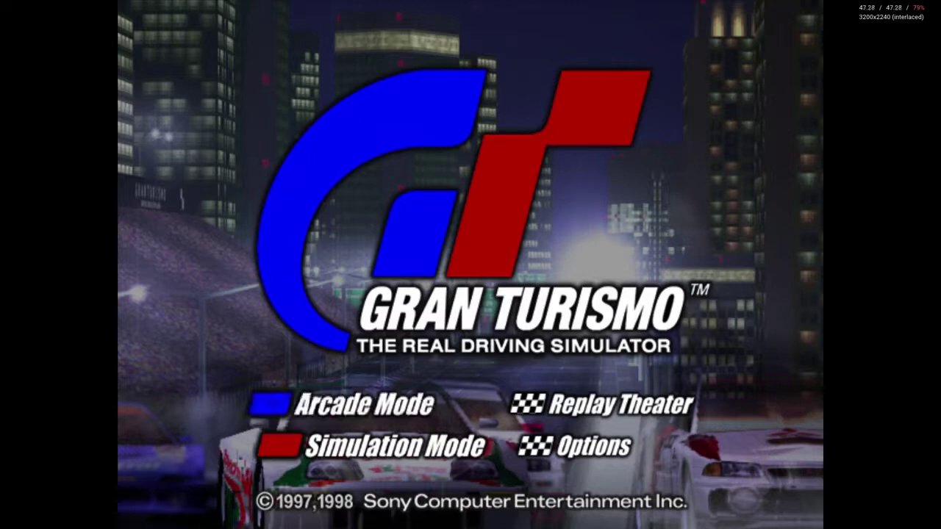
# Start an Arcade Mode time trial with the Chevrolet Camaro Z28, Drift style and MT transmission on High Speed Ring.
pyautogui.press('Return')
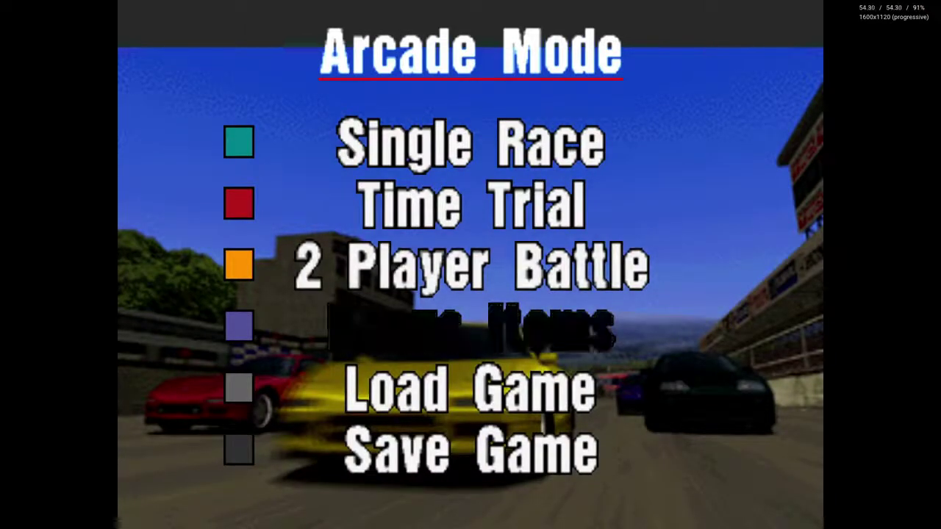
pyautogui.press('Return')
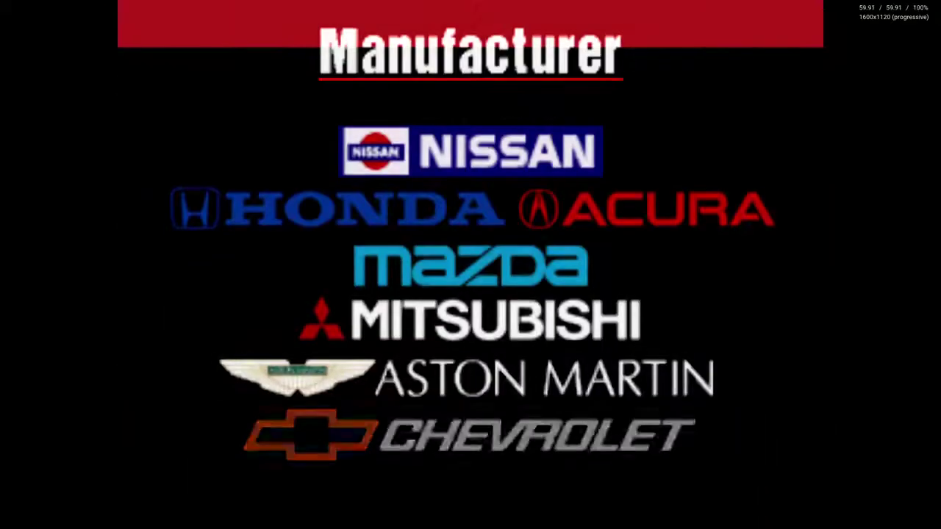
pyautogui.press('Return')
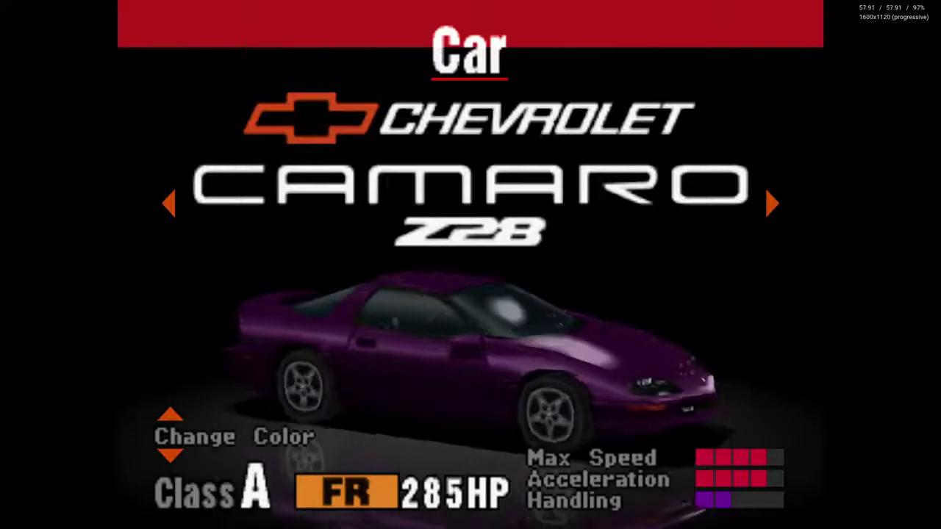
pyautogui.press('Return')
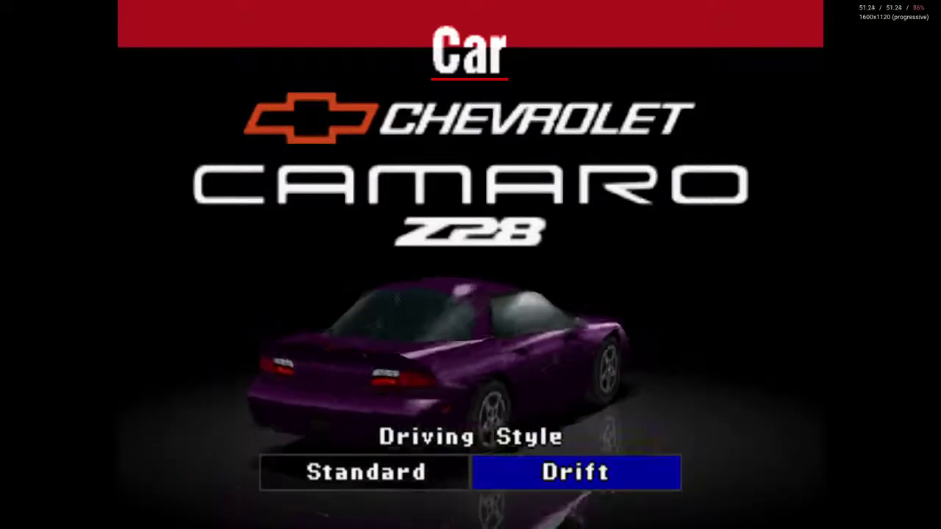
pyautogui.press('Return')
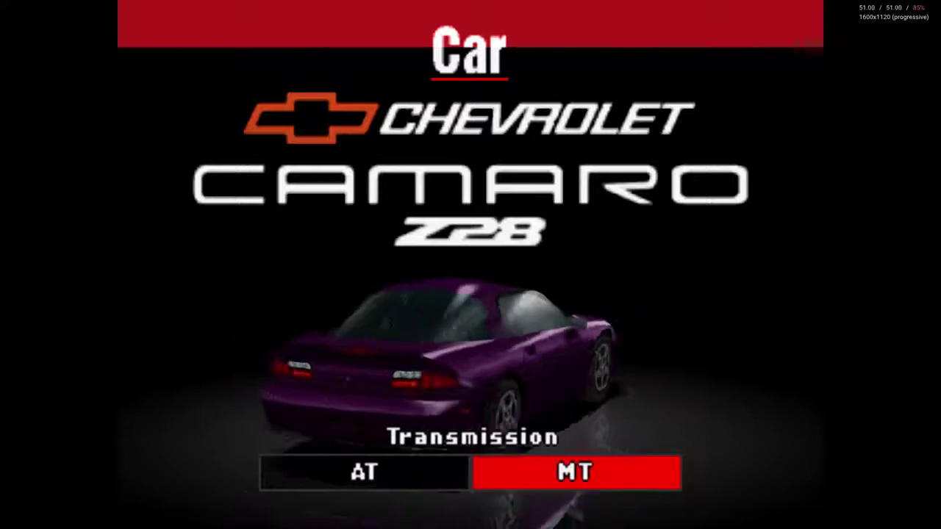
pyautogui.press('Return')
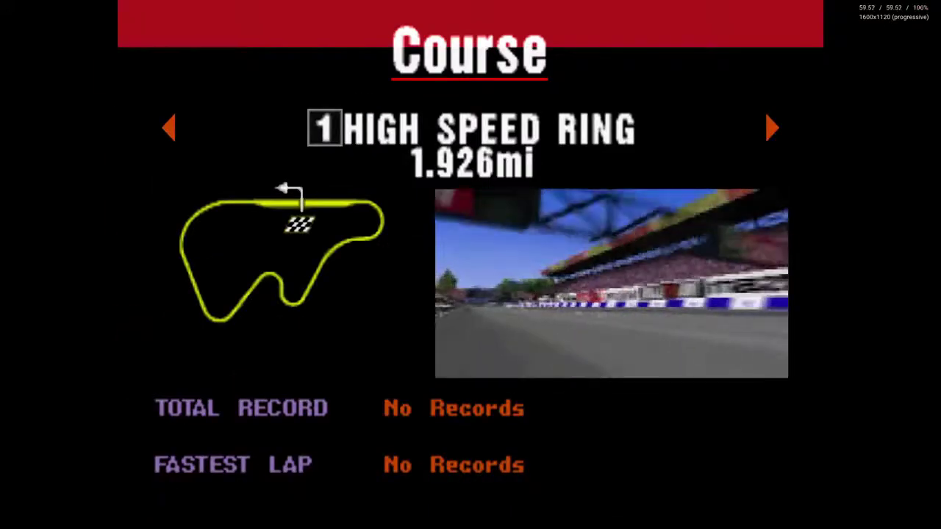
pyautogui.press('Return')
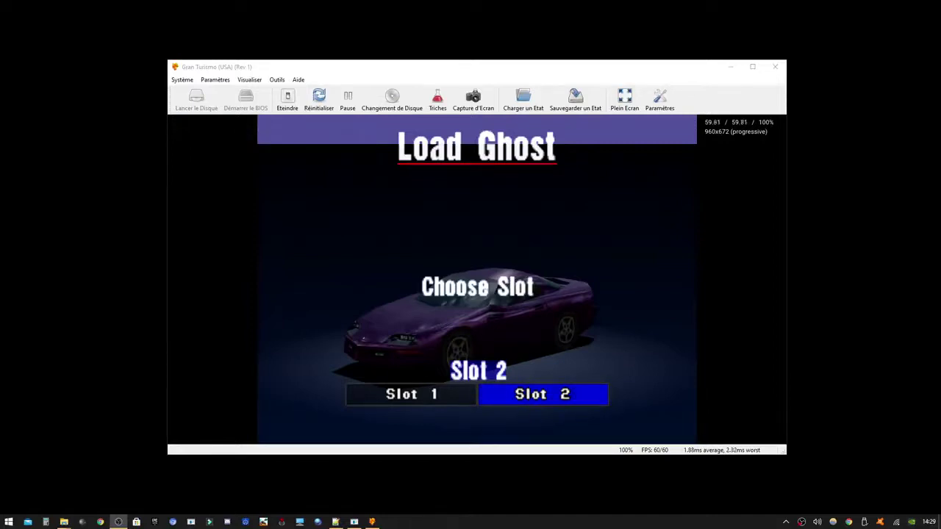
# Try the internal resolution scale at 6x (1440p) and at 5x (1080p) in the enhancement settings.
pyautogui.click(660, 99)
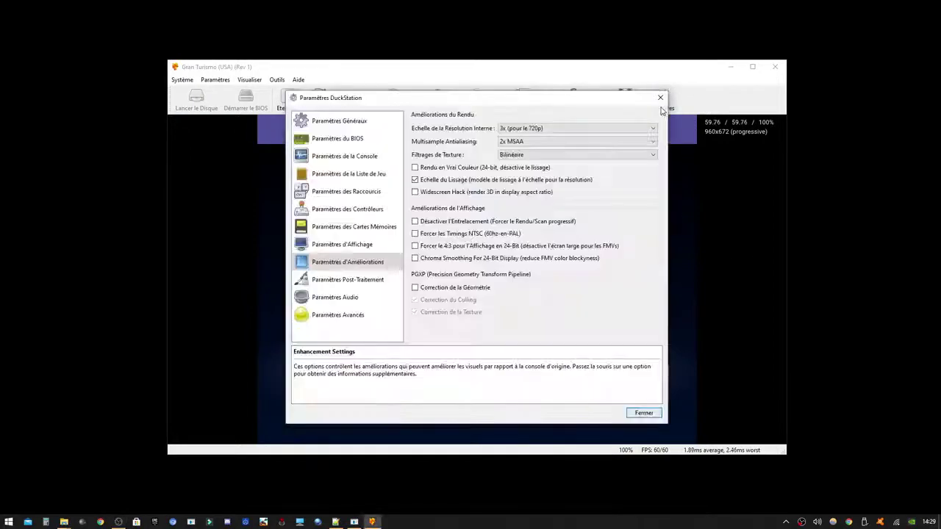
pyautogui.click(541, 128)
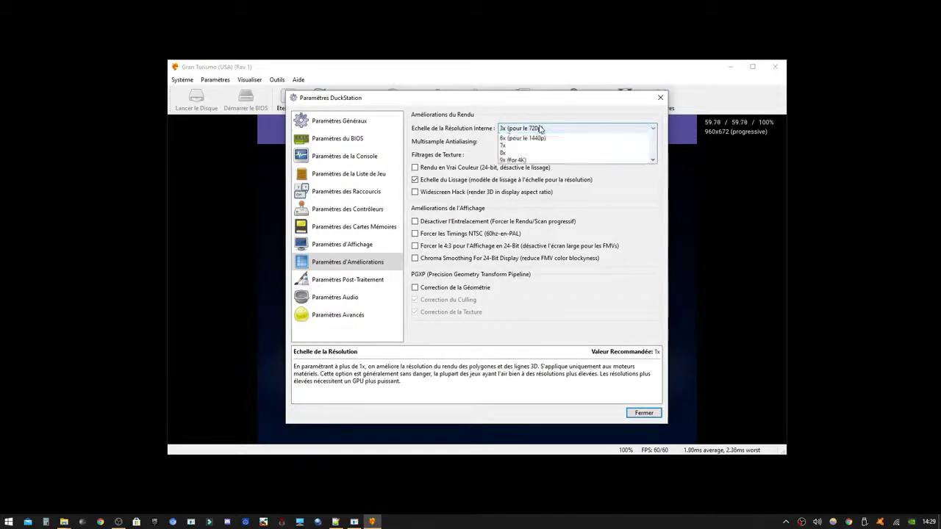
pyautogui.click(541, 162)
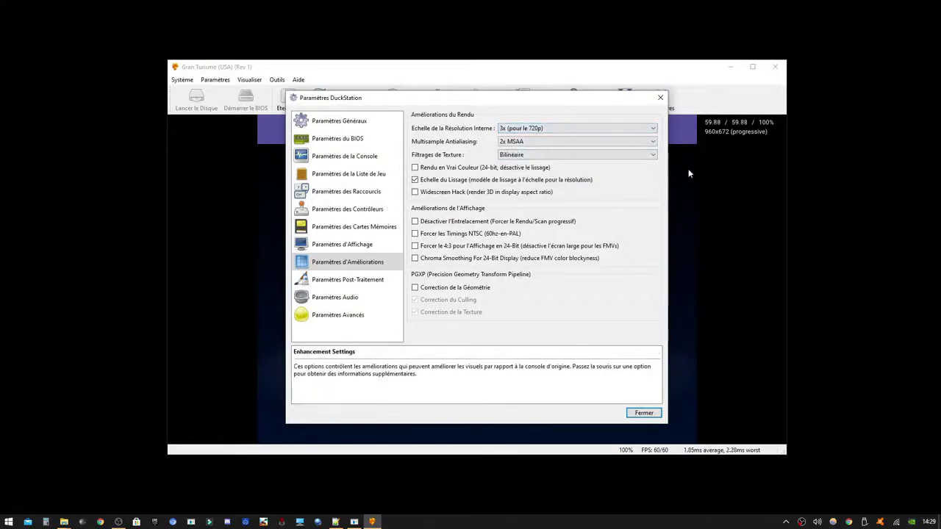
pyautogui.click(635, 129)
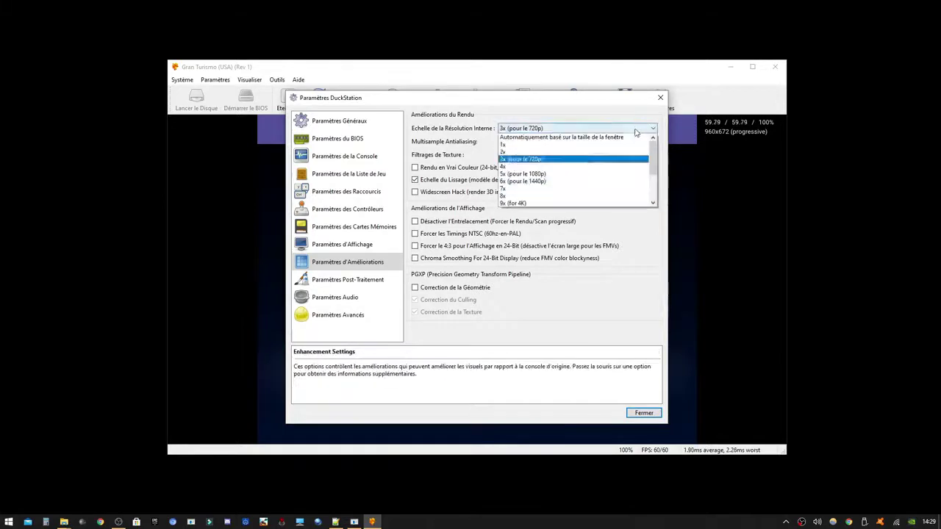
pyautogui.click(573, 181)
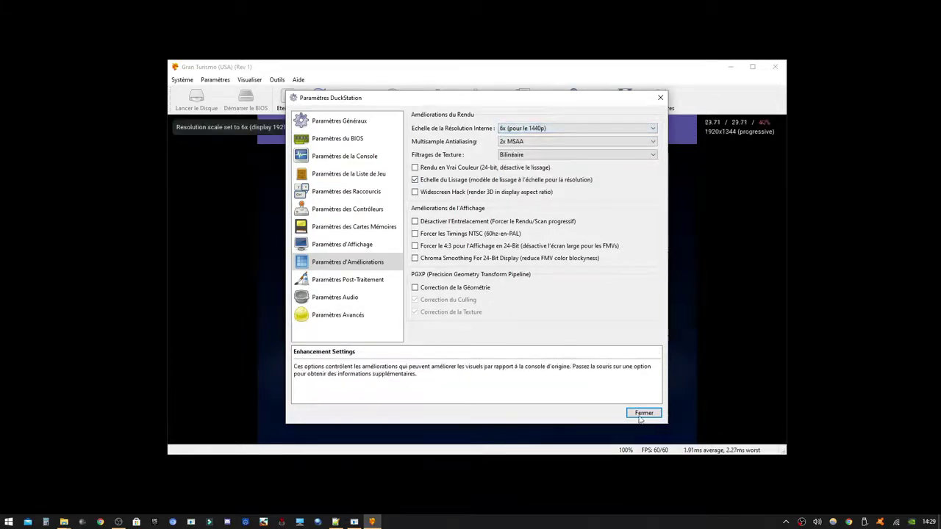
pyautogui.click(602, 131)
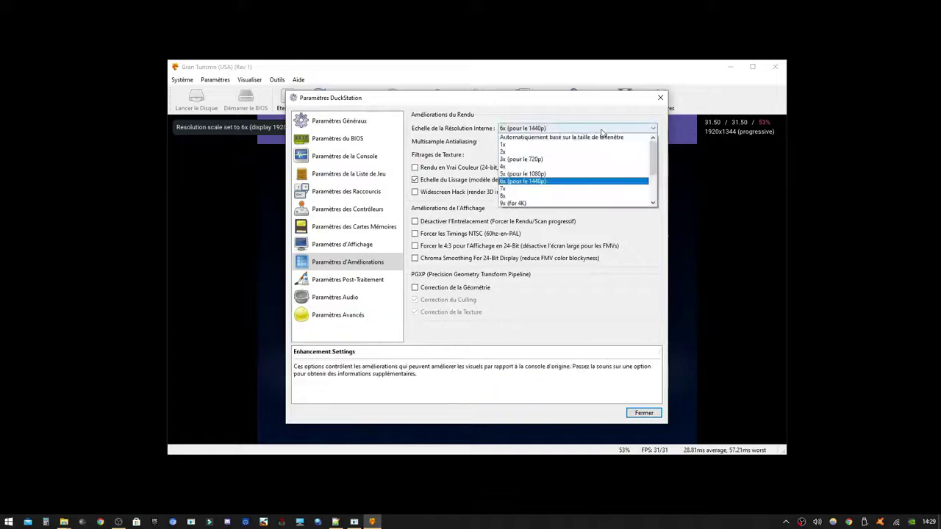
pyautogui.click(573, 173)
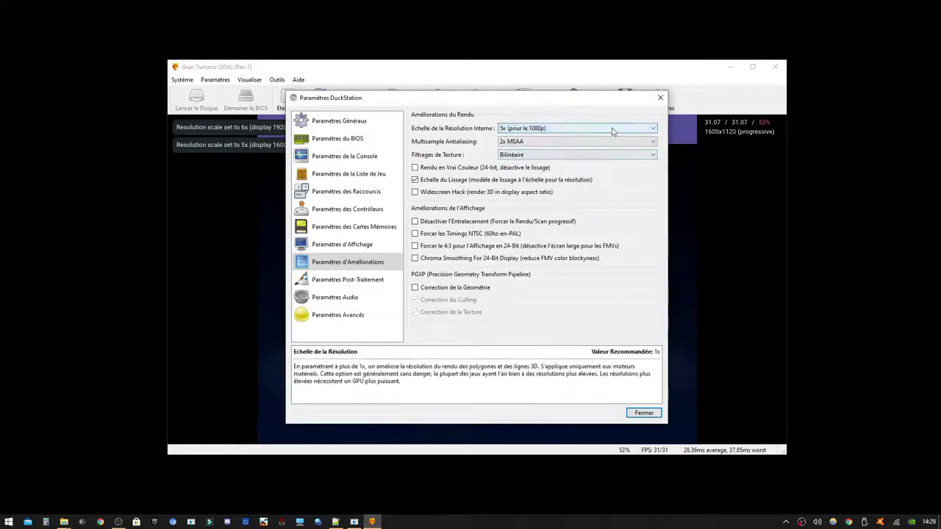
# Set the internal resolution scale back to 3x (720p) and close the settings window.
pyautogui.click(614, 130)
pyautogui.click(532, 164)
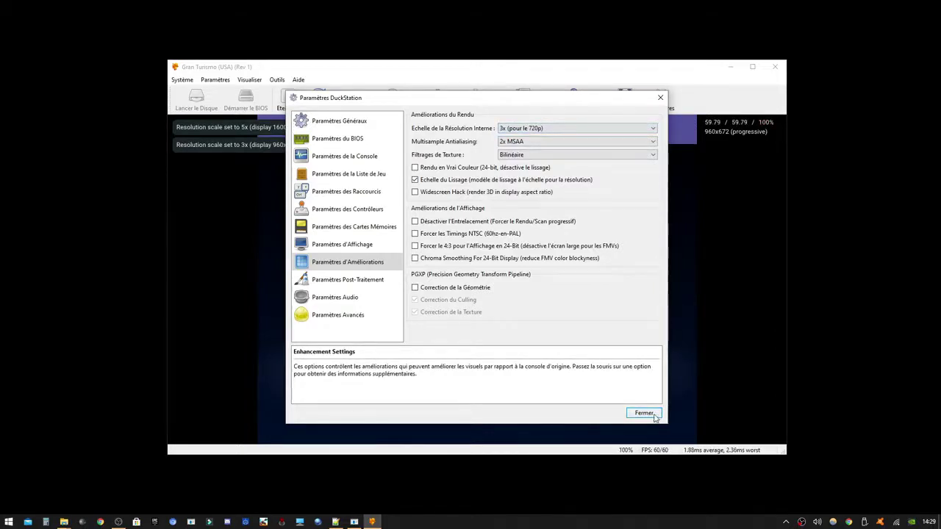
pyautogui.click(644, 414)
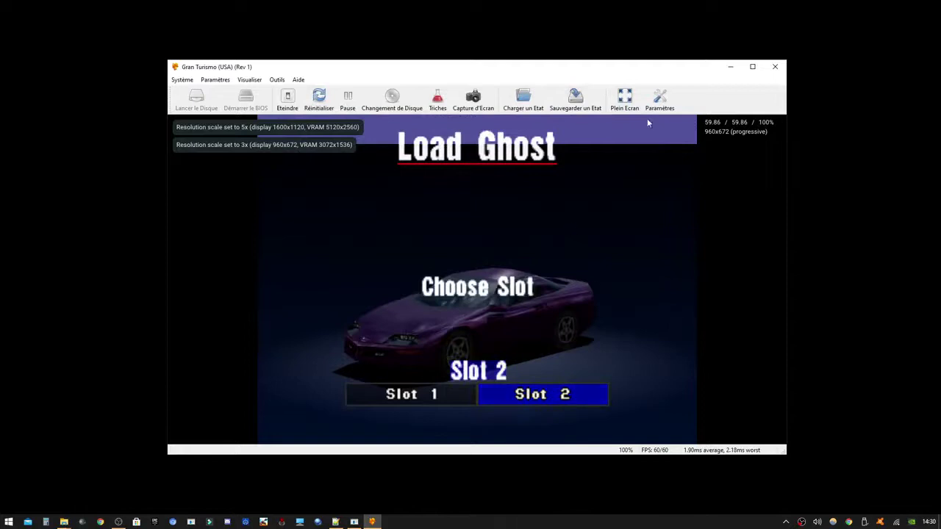
# Open the controller settings, look through the controller types for port 1 and load the Xbox Controller input profile.
pyautogui.click(659, 99)
pyautogui.click(366, 215)
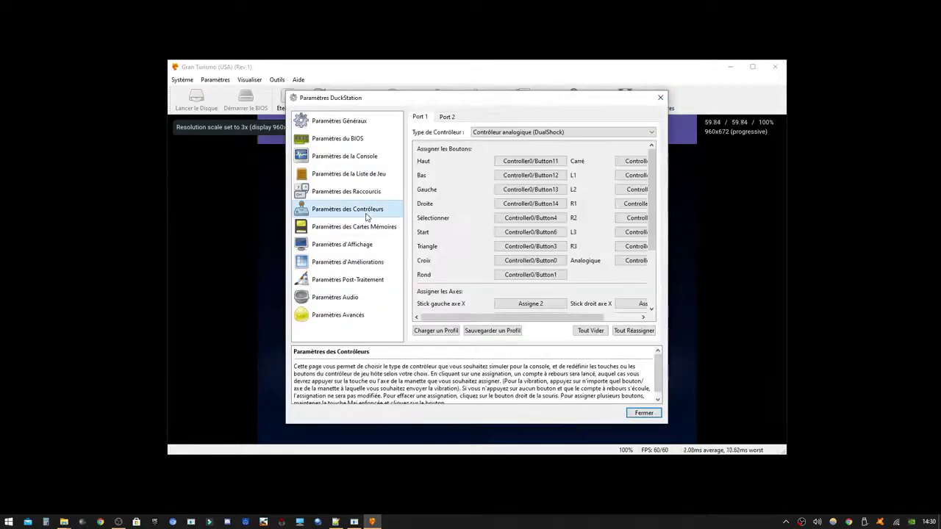
pyautogui.click(553, 134)
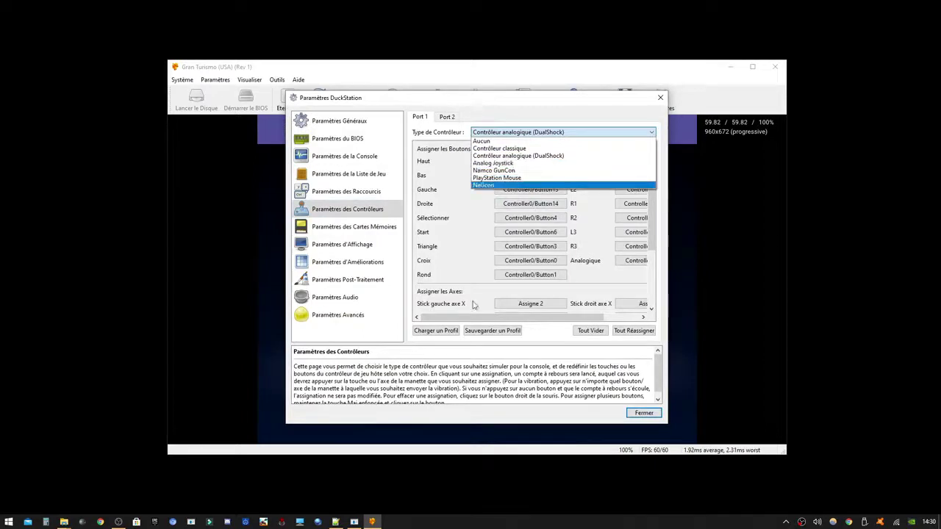
pyautogui.click(455, 332)
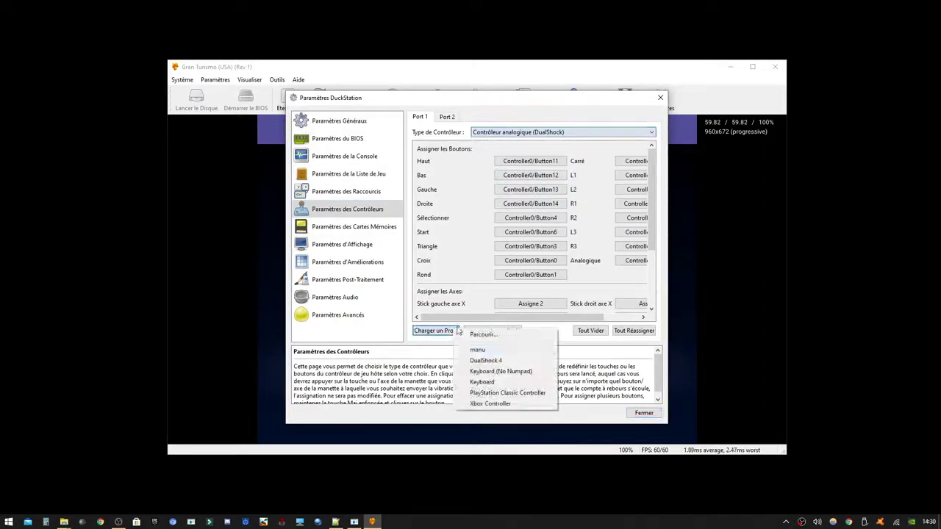
pyautogui.click(506, 403)
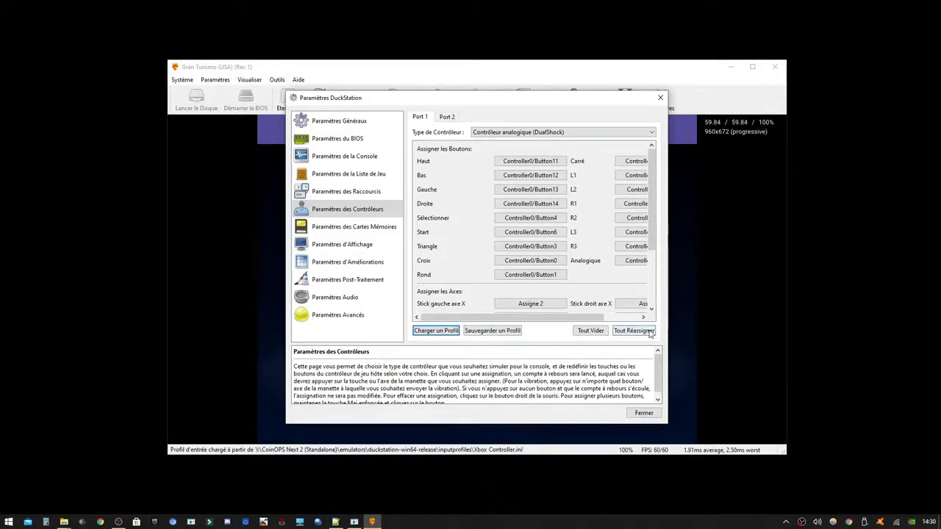
# Clear all port 1 bindings, reload the Xbox Controller input profile and close the settings window.
pyautogui.click(604, 332)
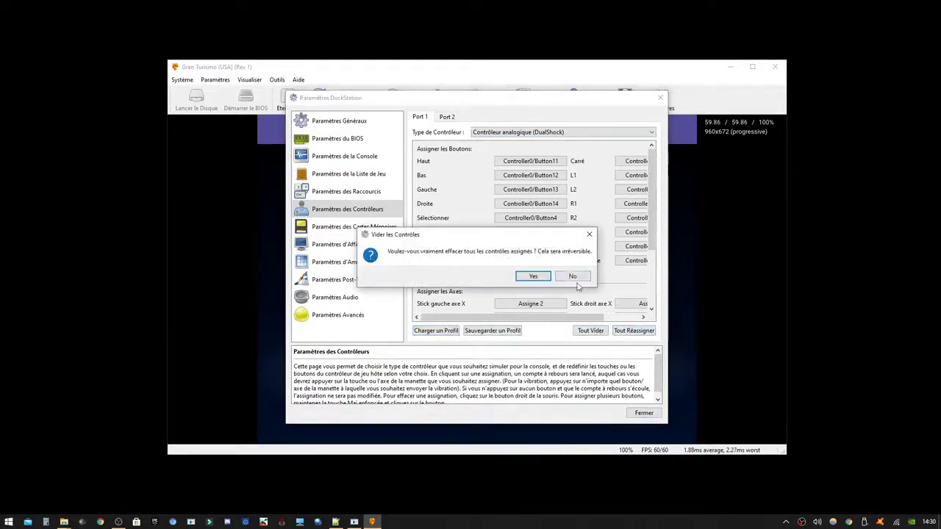
pyautogui.click(544, 277)
pyautogui.click(436, 330)
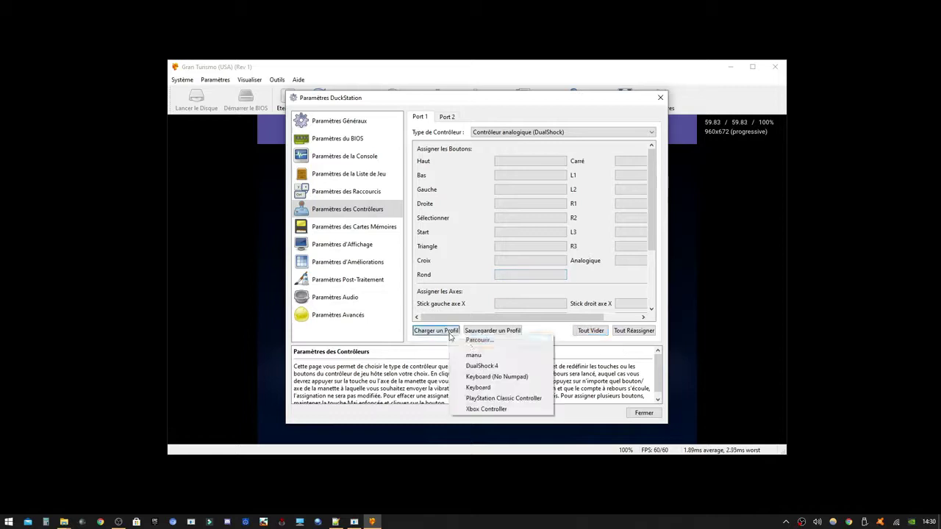
pyautogui.click(493, 412)
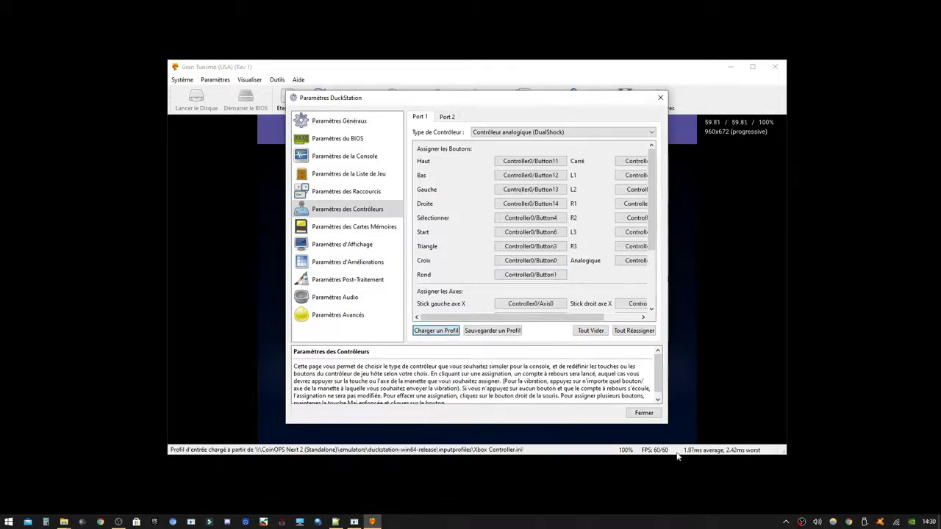
pyautogui.click(656, 414)
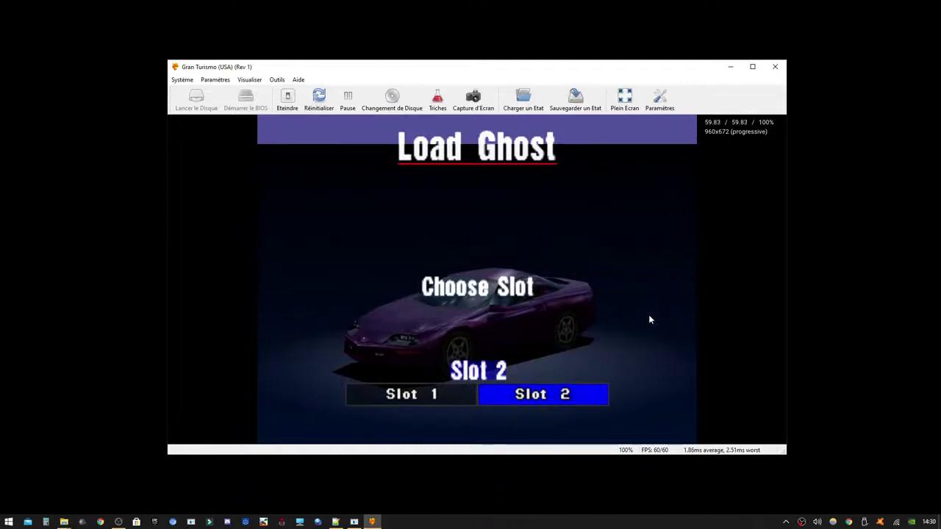
# Rebind the port 1 directions on Controller1: up to -Axis1, down to +Axis1, left to -Axis0 and right to +Axis0.
pyautogui.click(658, 96)
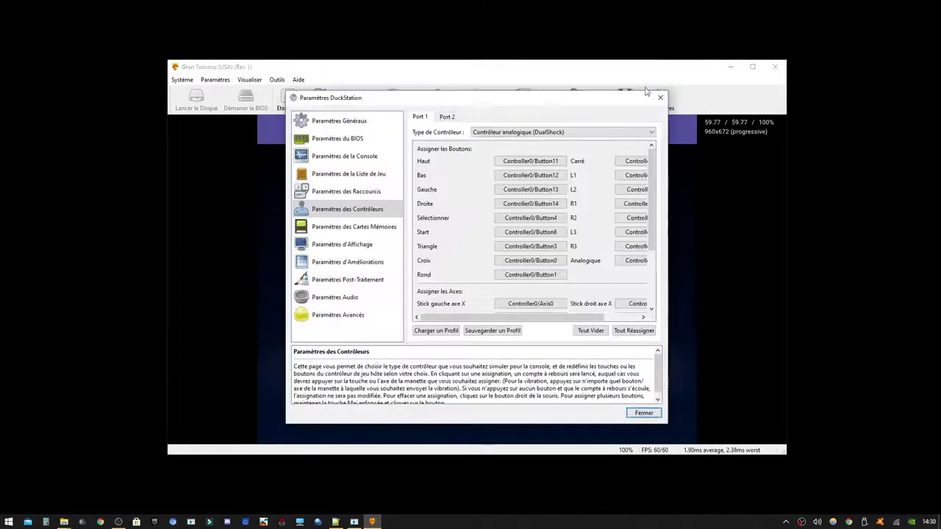
pyautogui.click(536, 165)
pyautogui.click(524, 176)
pyautogui.click(545, 189)
pyautogui.click(544, 203)
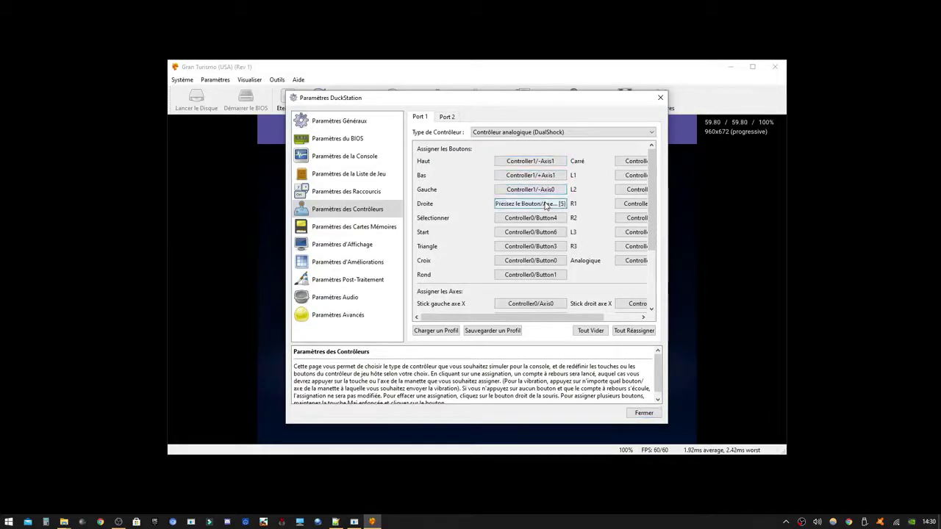
# Rebind port 1 on Controller1: Select to Button4, Start to Button6, Triangle to Button3, Cross to Button0 and Circle to Button1.
pyautogui.click(546, 217)
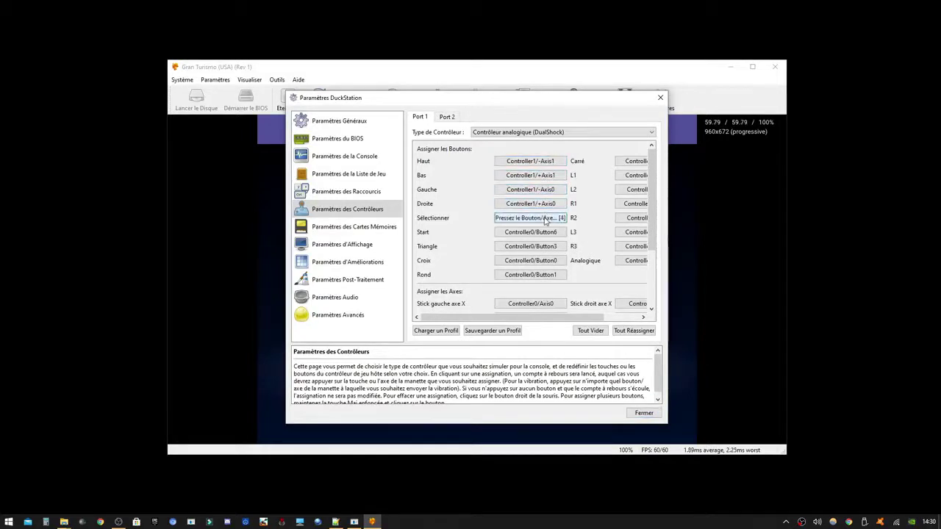
pyautogui.click(548, 234)
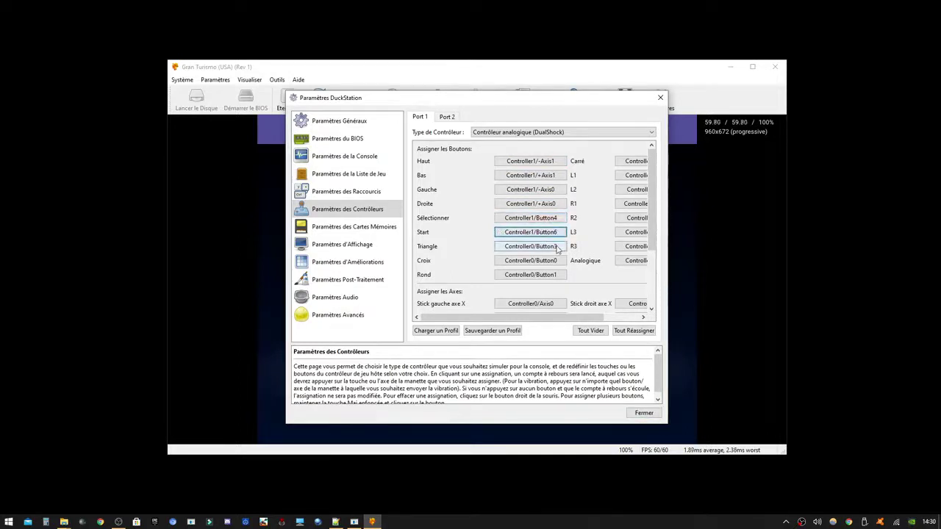
pyautogui.click(540, 247)
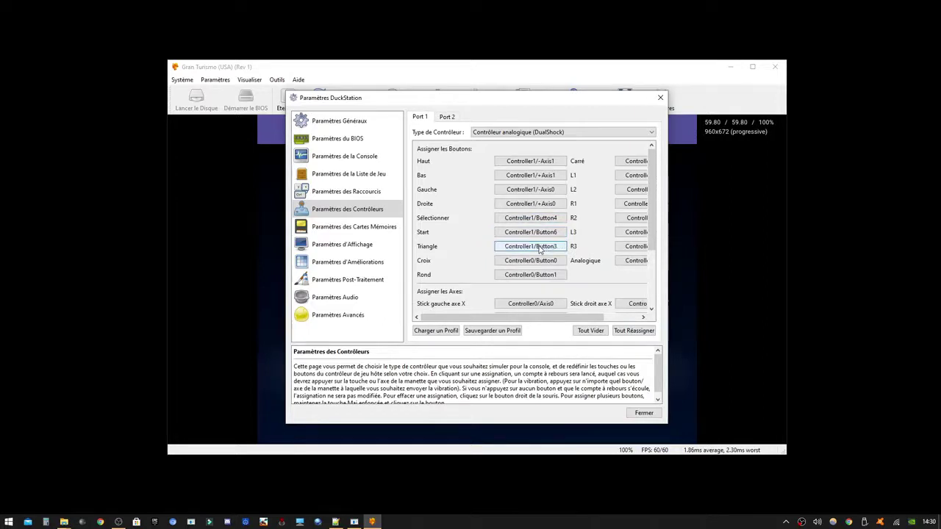
pyautogui.click(540, 261)
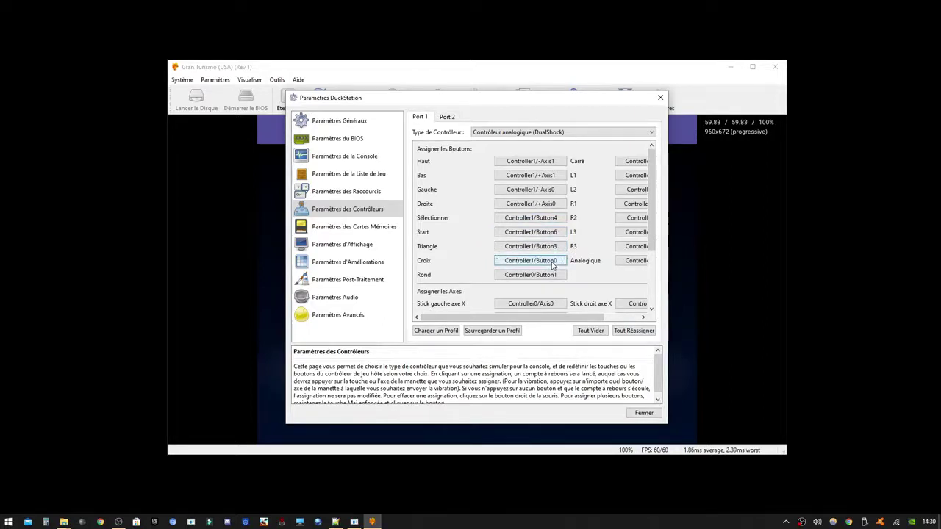
pyautogui.click(542, 274)
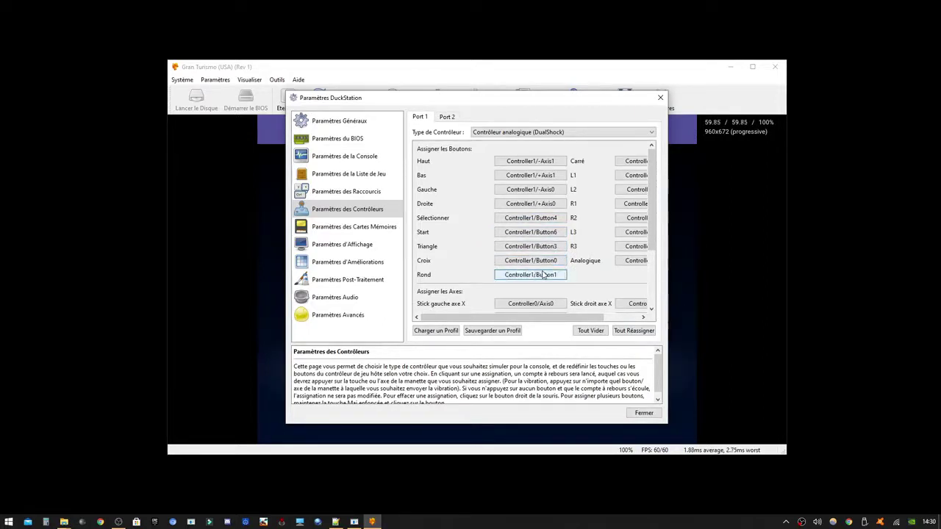
# Rebind Square to Controller1 Button2, L1 Button9, L2 +Axis4, R1 Button10, R2 +Axis5, L3 Button7 and R3 Button8, and close the settings.
pyautogui.click(636, 161)
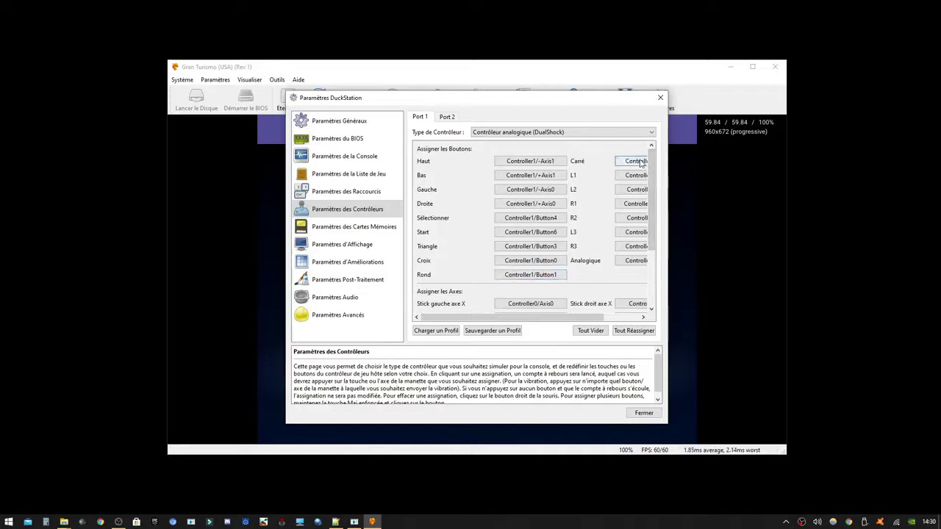
pyautogui.click(631, 175)
pyautogui.click(637, 190)
pyautogui.click(637, 203)
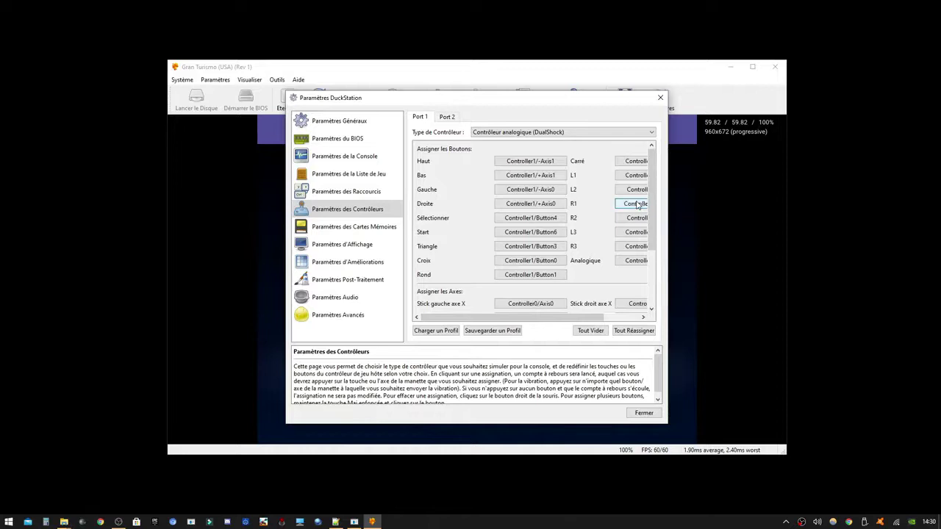
pyautogui.click(639, 217)
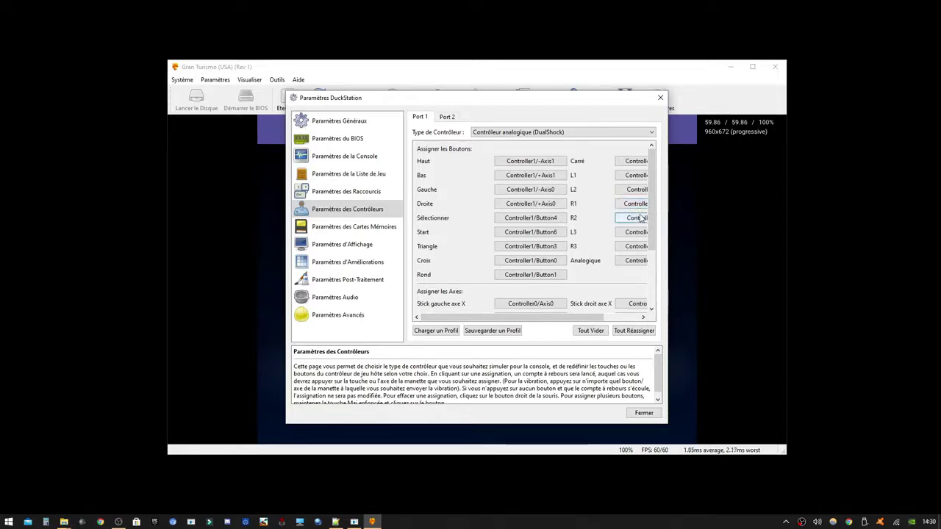
pyautogui.click(632, 235)
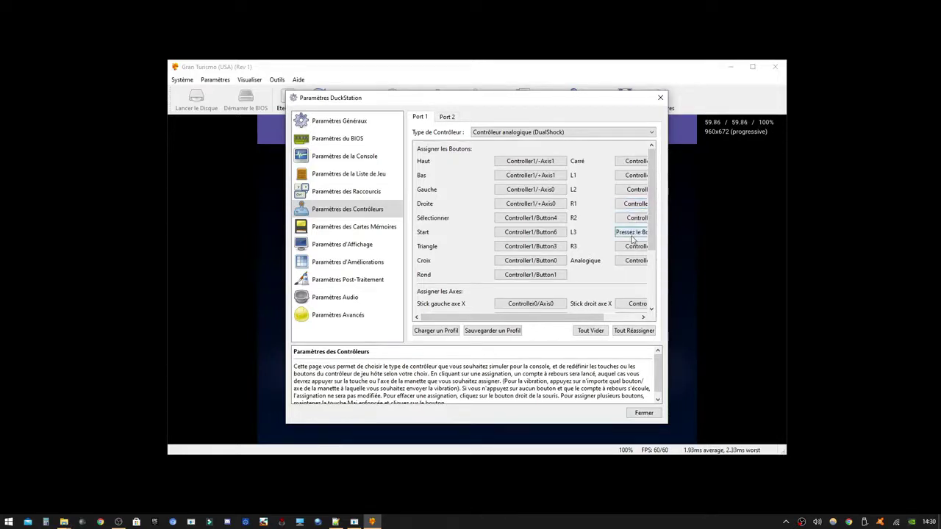
pyautogui.click(637, 247)
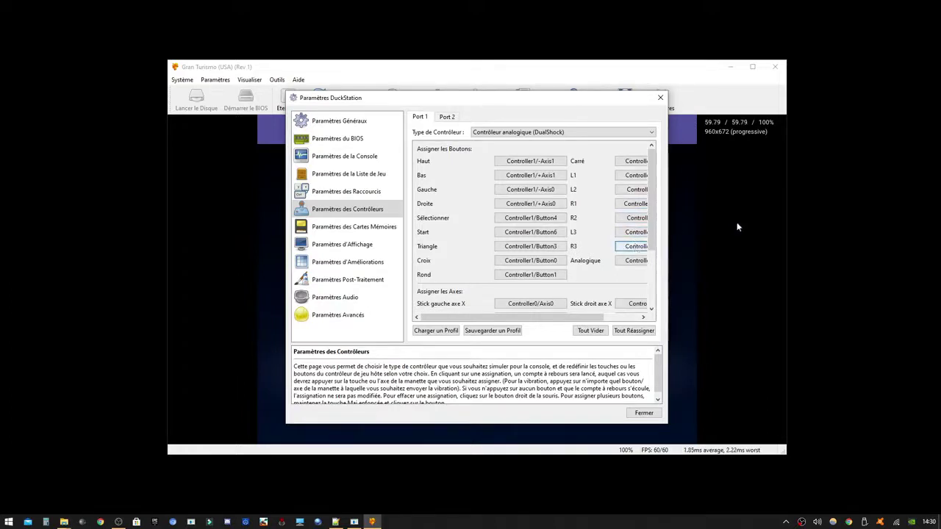
pyautogui.moveTo(668, 224); pyautogui.dragTo(757, 223)
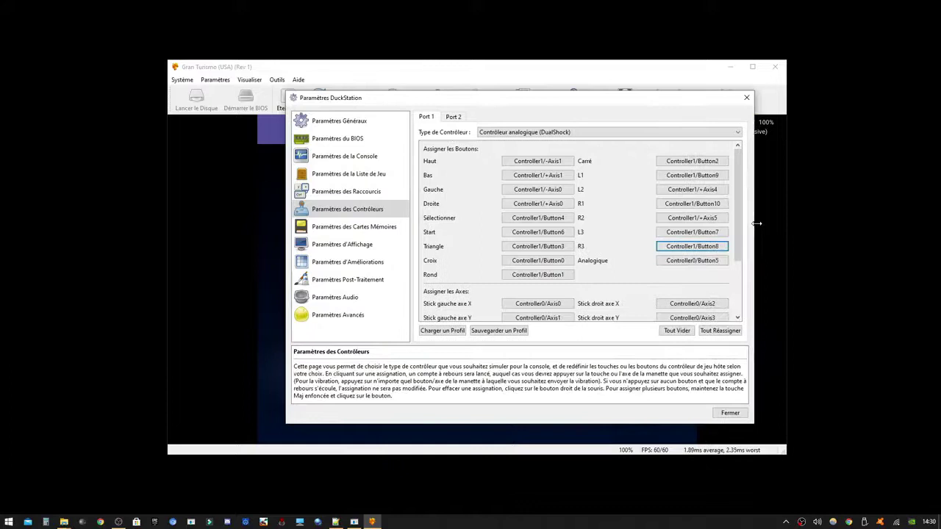
pyautogui.click(741, 417)
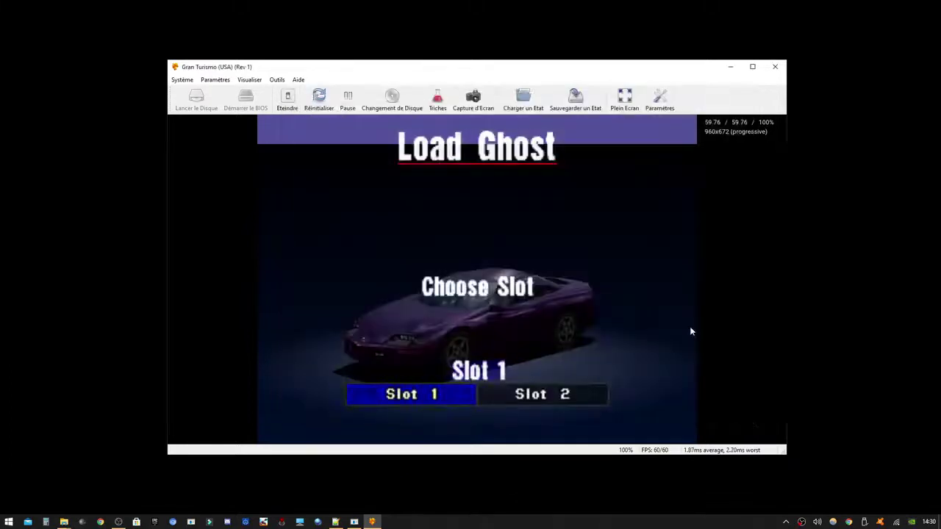
# Test the controls by switching between Slot 1 and Slot 2, choose Slot 1 and exit Load Ghost to the Time Trial menu.
pyautogui.press('Right')
pyautogui.press('Left')
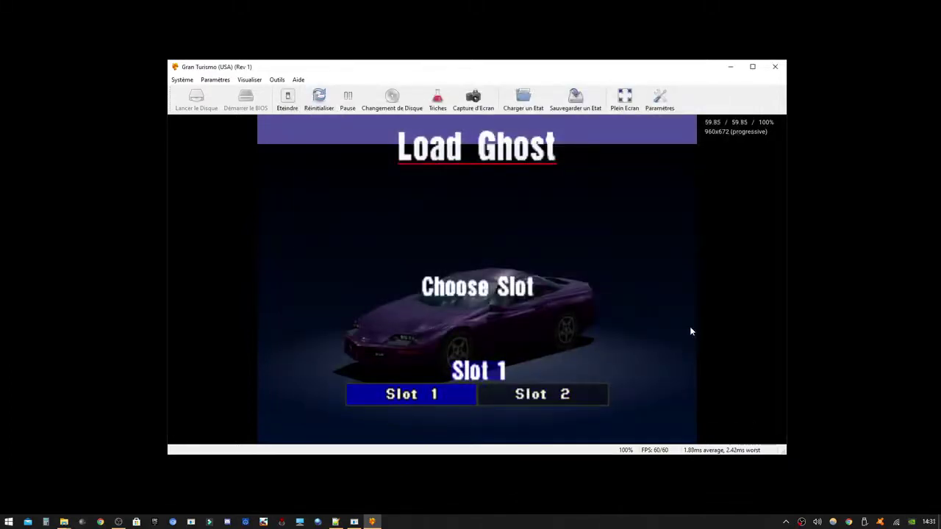
pyautogui.press('Right')
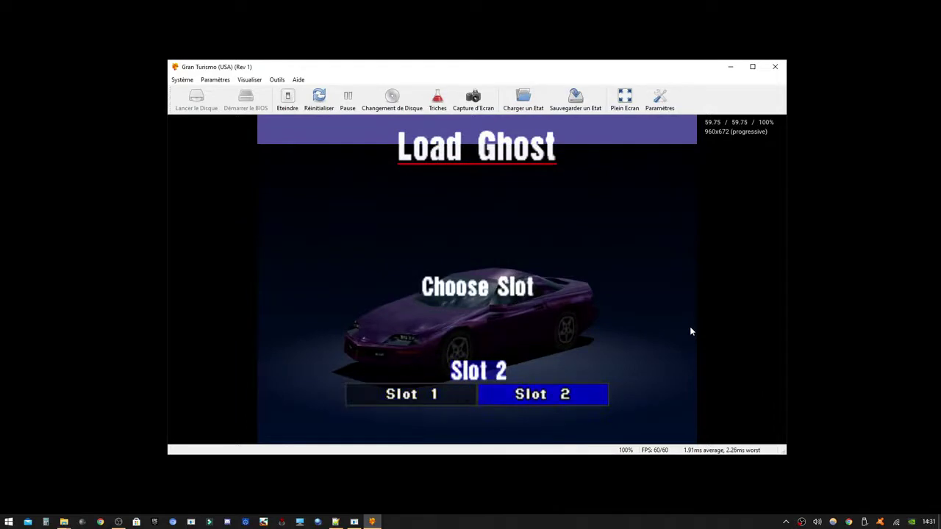
pyautogui.press('Left')
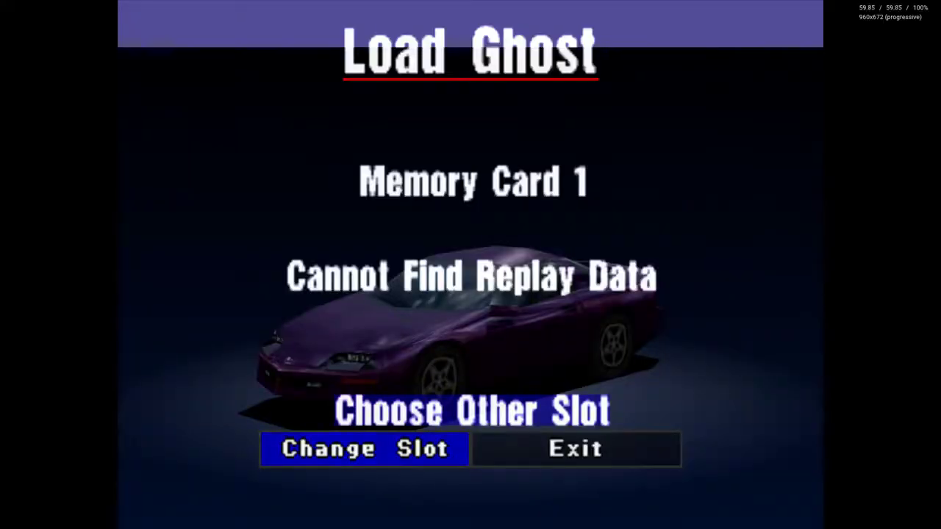
pyautogui.press('Right')
pyautogui.press('Return')
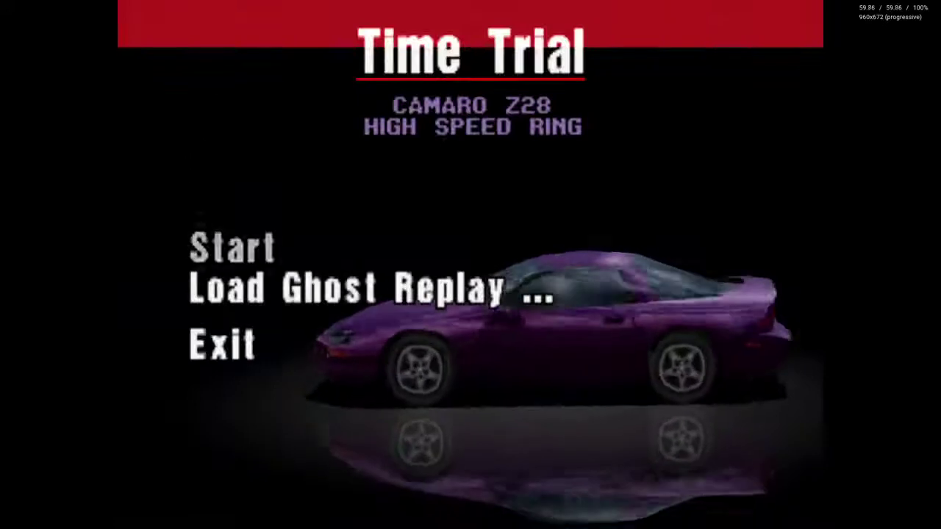
# Start the Time Trial on High Speed Ring, accelerate the car and test switching the camera view while driving.
pyautogui.press('Return')
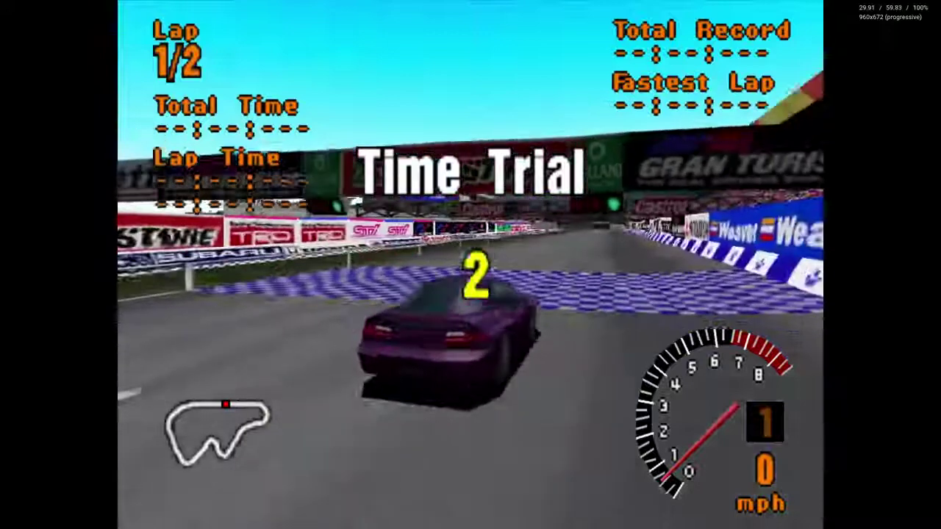
pyautogui.press('x')
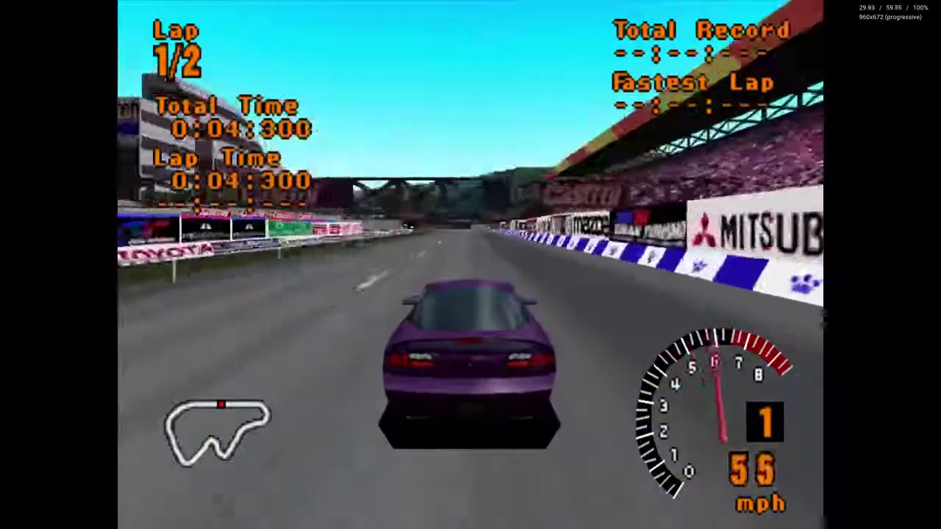
pyautogui.press('BackSpace')
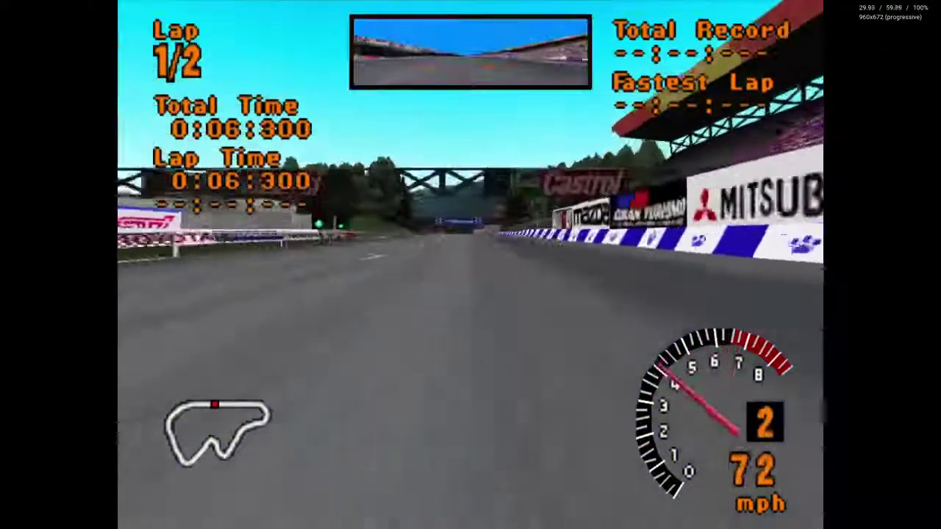
pyautogui.press('BackSpace')
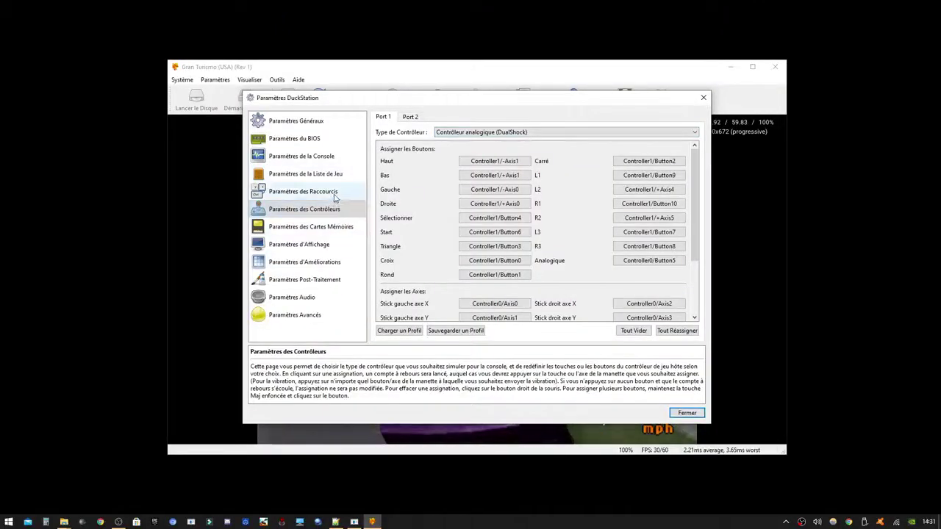
# Set the internal resolution scale to 1x in the enhancement settings and close the settings.
pyautogui.click(338, 244)
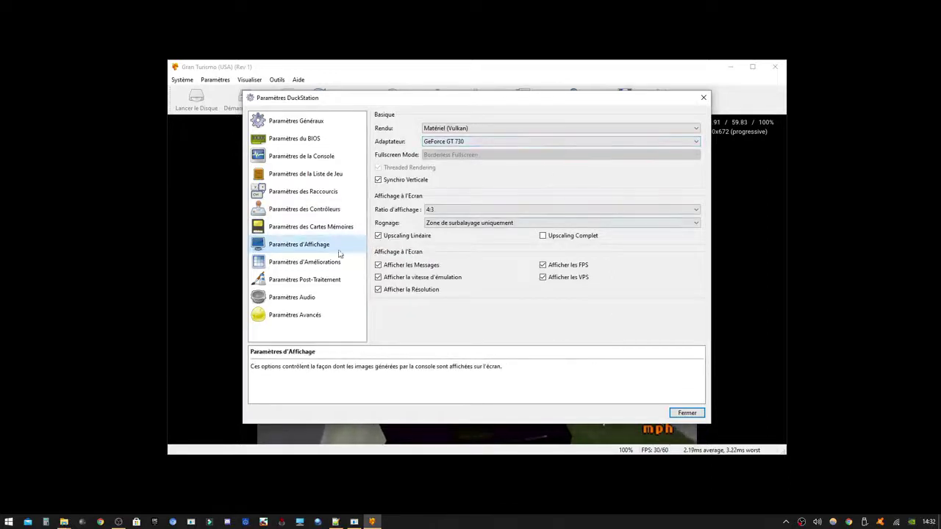
pyautogui.click(323, 261)
pyautogui.click(572, 129)
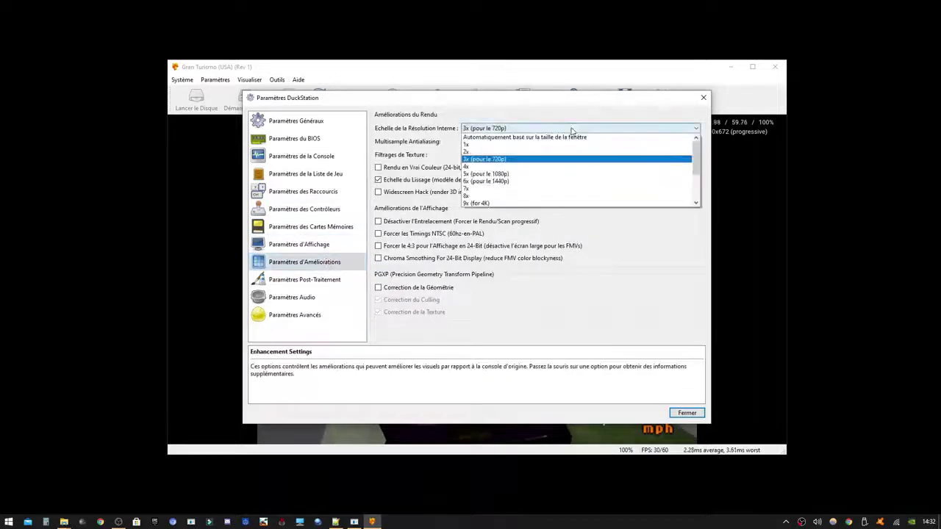
pyautogui.click(522, 145)
pyautogui.click(686, 413)
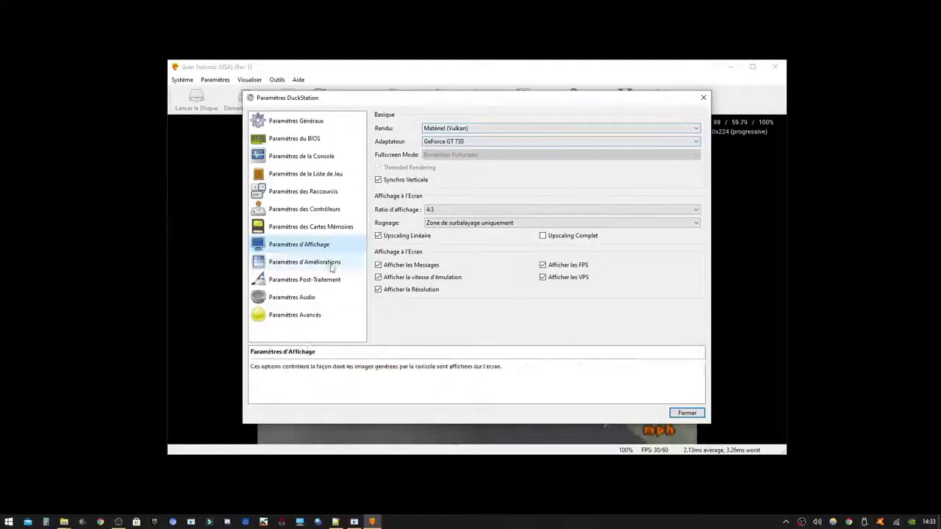
# Set the internal resolution scale to 3x (pour le 720p), close the settings and switch the game to full screen.
pyautogui.click(331, 265)
pyautogui.click(561, 129)
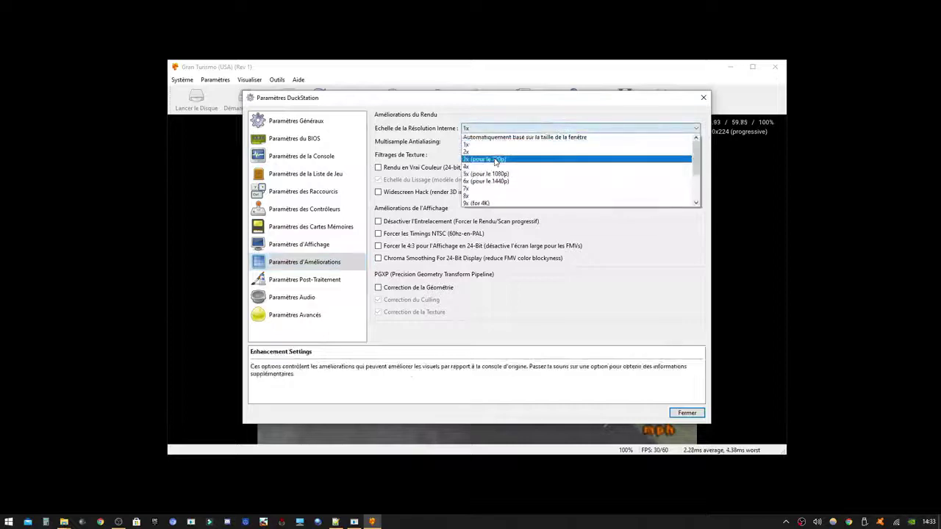
pyautogui.click(496, 160)
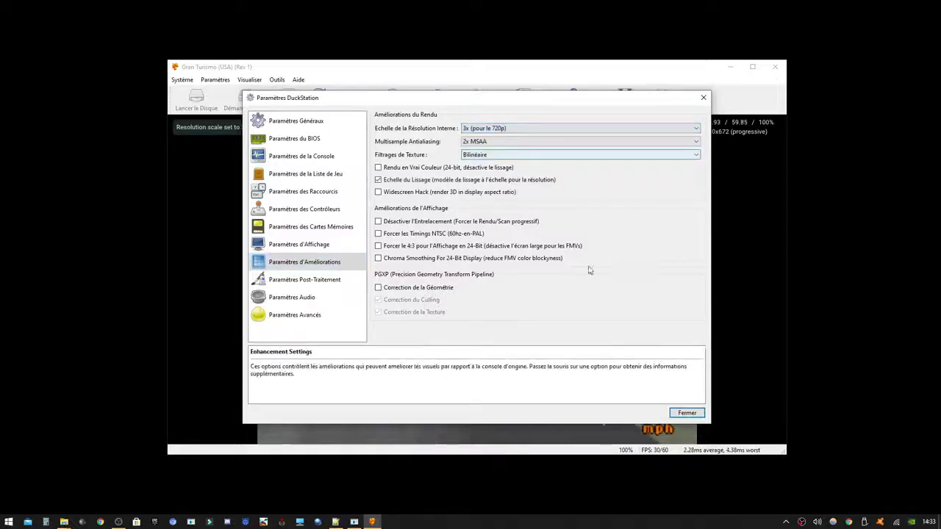
pyautogui.click(701, 413)
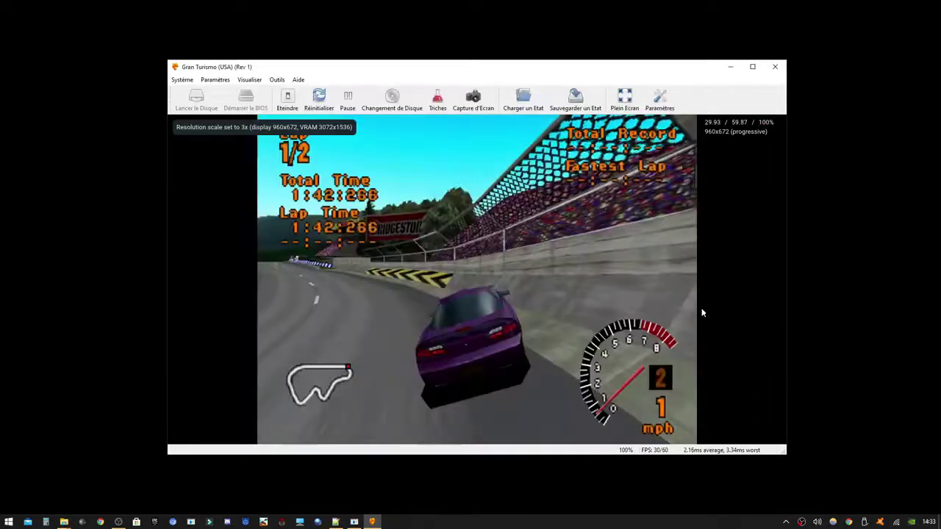
pyautogui.doubleClick(665, 261)
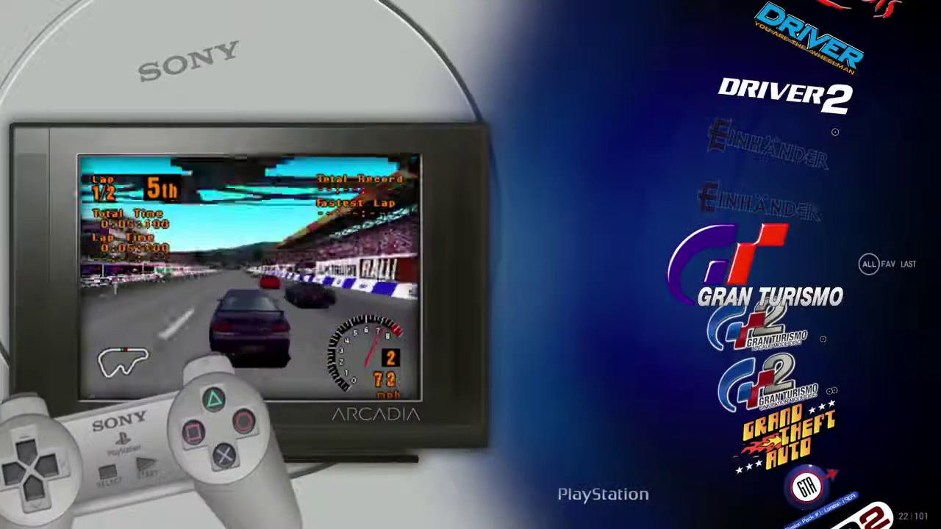
# Find Rayman in the CoinOPS PlayStation game list, launch it and test moving the character to the right.
pyautogui.press('Down')
pyautogui.press('Down')
pyautogui.press('Down')
pyautogui.press('Down')
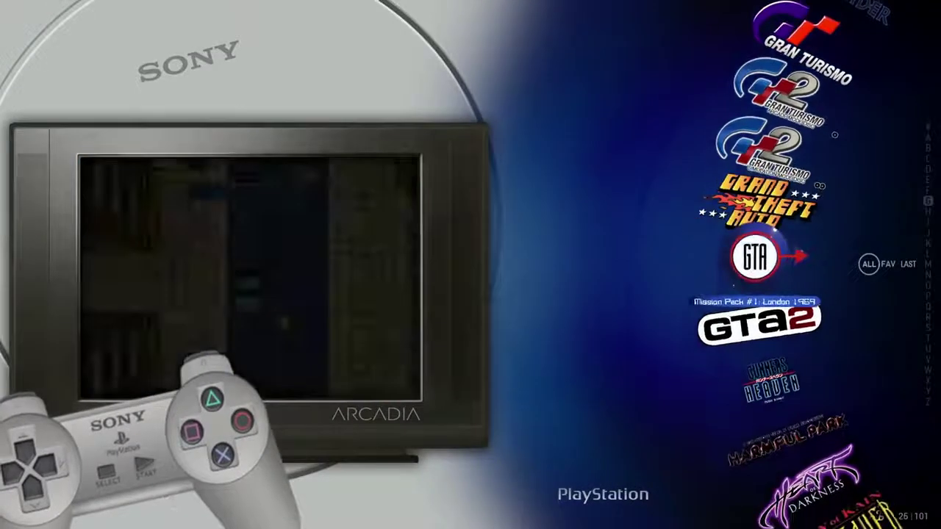
pyautogui.press('Down')
pyautogui.press('Down')
pyautogui.press('Down')
pyautogui.press('Down')
pyautogui.press('Down')
pyautogui.press('Down')
pyautogui.press('Down')
pyautogui.press('Down')
pyautogui.press('Down')
pyautogui.press('Down')
pyautogui.press('Down')
pyautogui.press('Down')
pyautogui.press('Down')
pyautogui.press('Down')
pyautogui.press('Down')
pyautogui.press('Down')
pyautogui.press('Down')
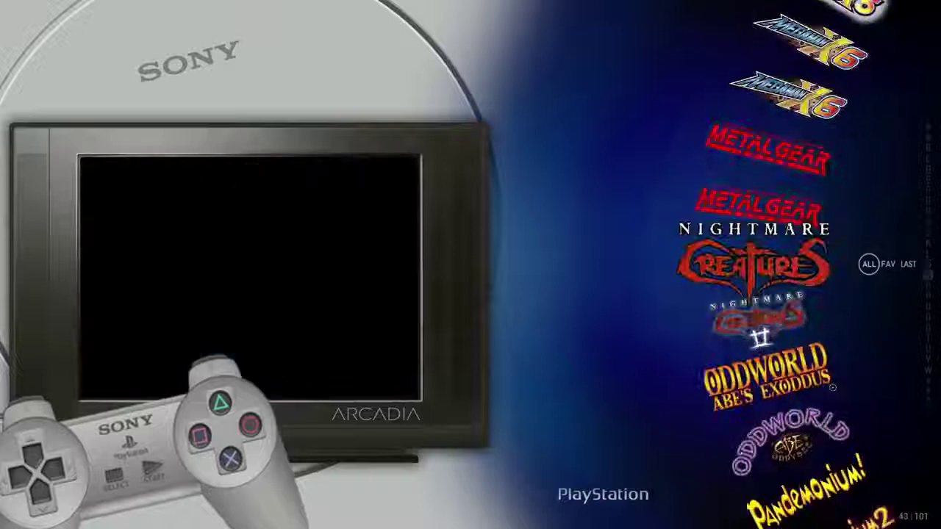
pyautogui.press('Down')
pyautogui.press('Down')
pyautogui.press('Down')
pyautogui.press('Down')
pyautogui.press('Down')
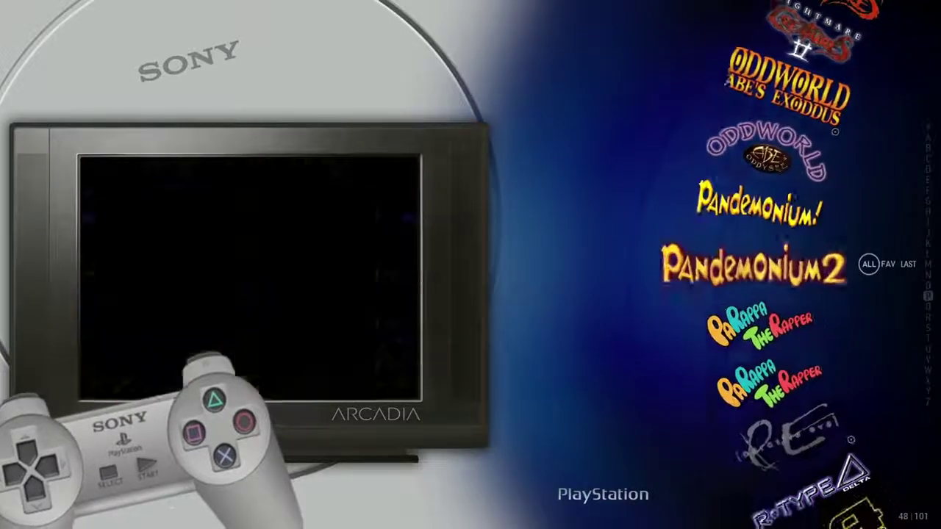
pyautogui.press('Down')
pyautogui.press('Down')
pyautogui.press('Down')
pyautogui.press('Down')
pyautogui.press('Down')
pyautogui.press('Down')
pyautogui.press('Down')
pyautogui.press('Down')
pyautogui.press('Down')
pyautogui.press('Down')
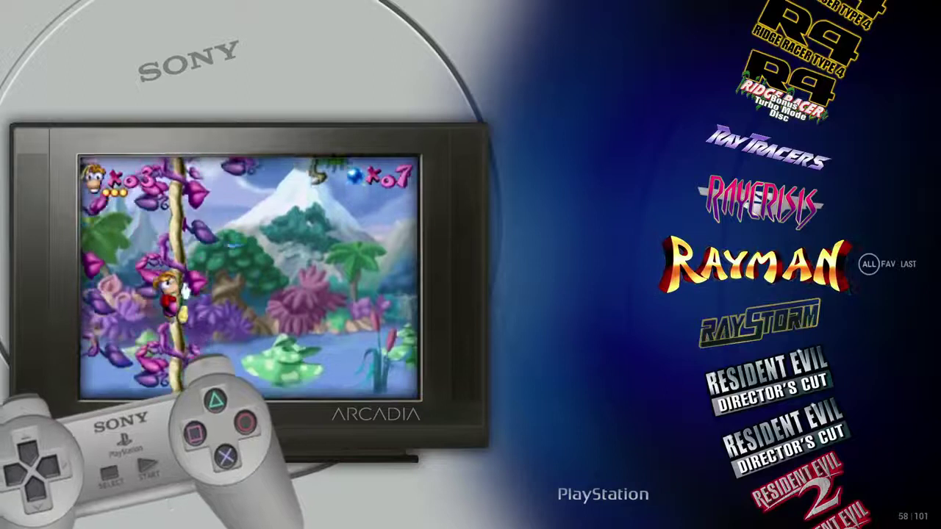
pyautogui.press('Return')
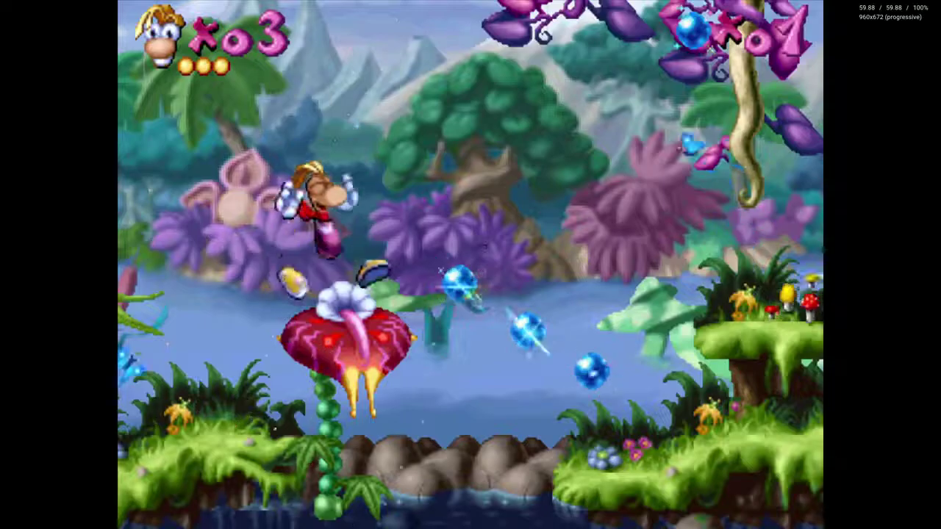
pyautogui.press('Right')
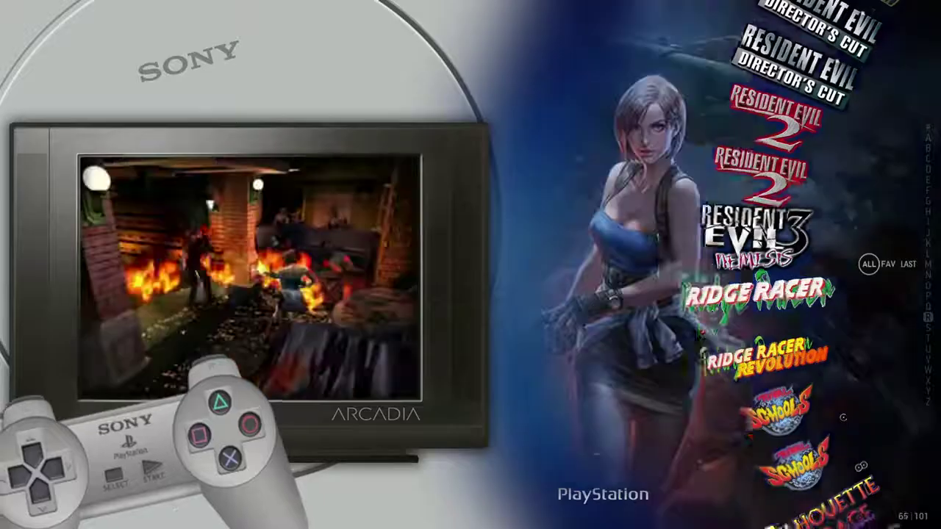
# Browse the PlayStation game list onward from Ridge Racer through the titles starting with S and T.
pyautogui.press('Down')
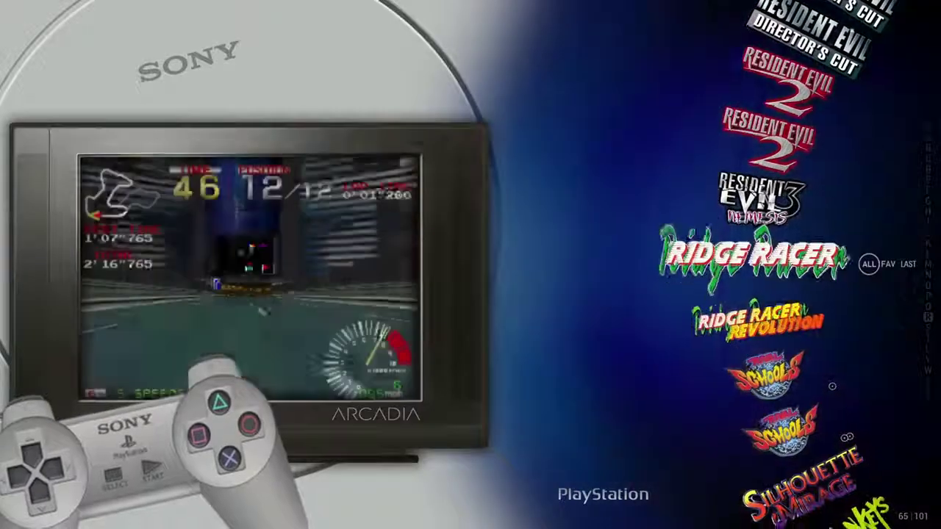
pyautogui.press('Down')
pyautogui.press('Down')
pyautogui.press('Down')
pyautogui.press('Down')
pyautogui.press('Down')
pyautogui.press('Down')
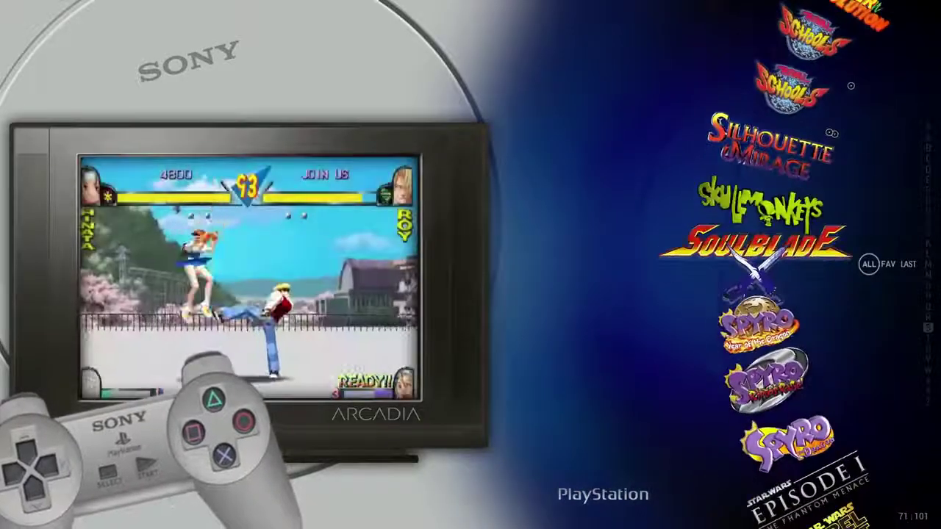
pyautogui.press('Down')
pyautogui.press('Down')
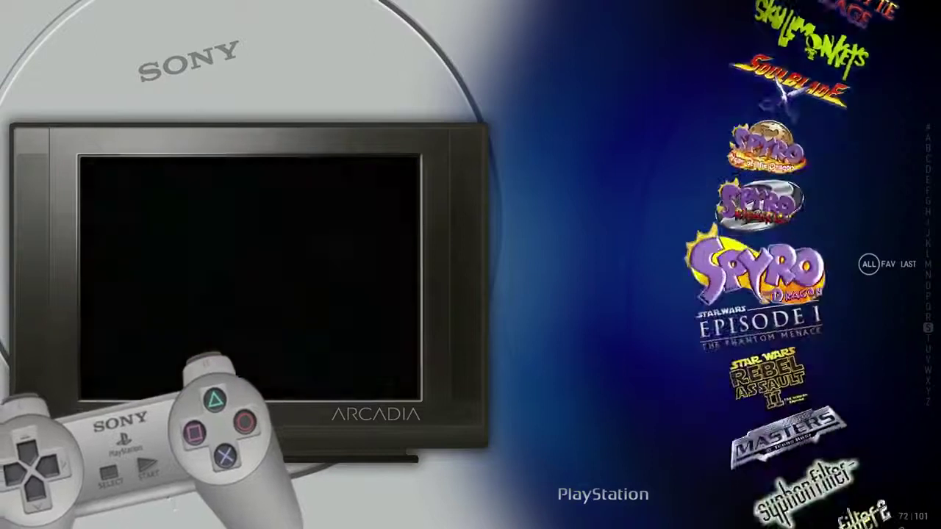
pyautogui.press('Down')
pyautogui.press('Down')
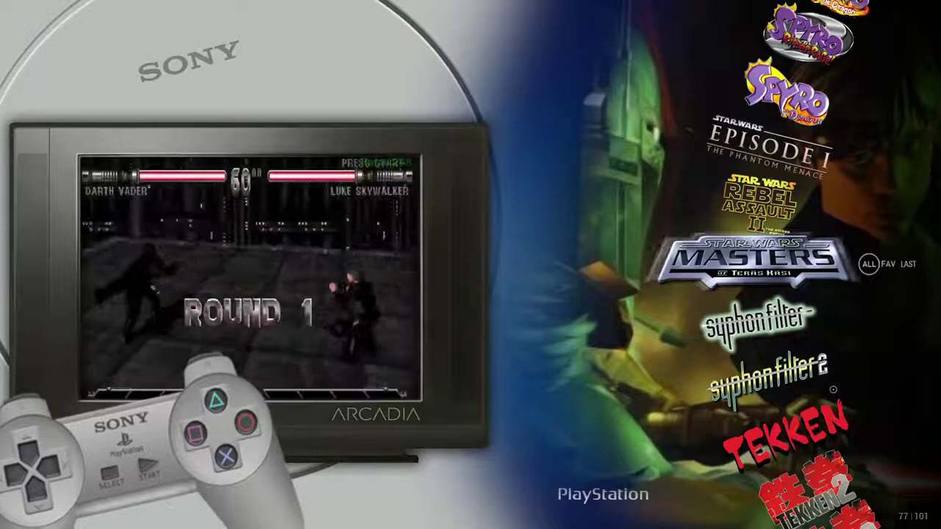
pyautogui.press('Down')
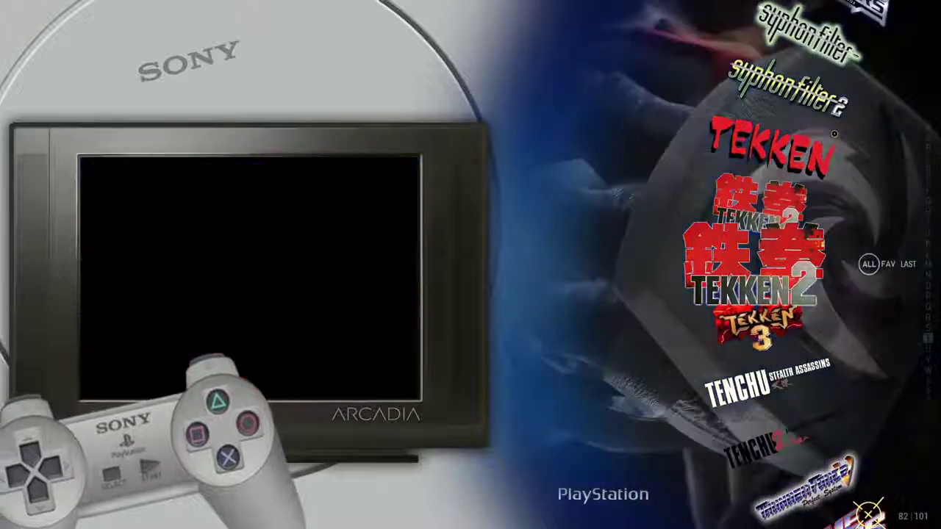
pyautogui.press('Down')
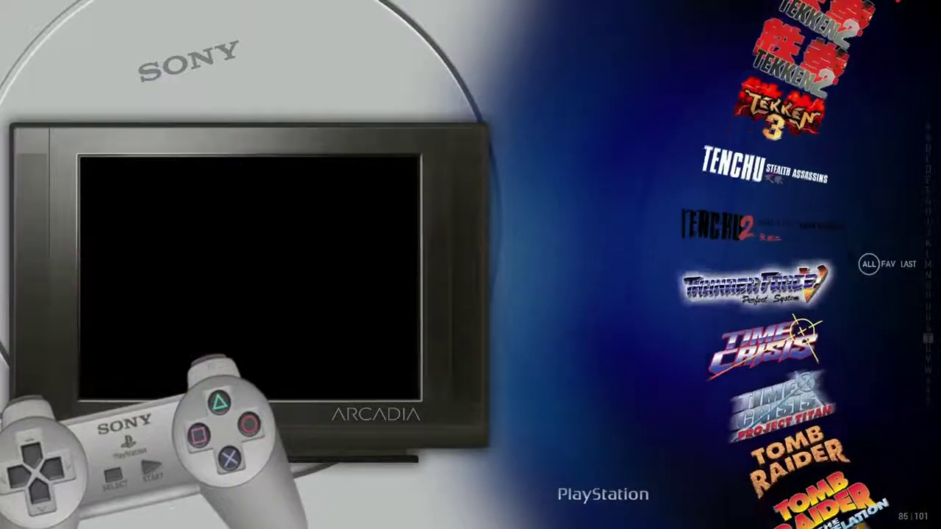